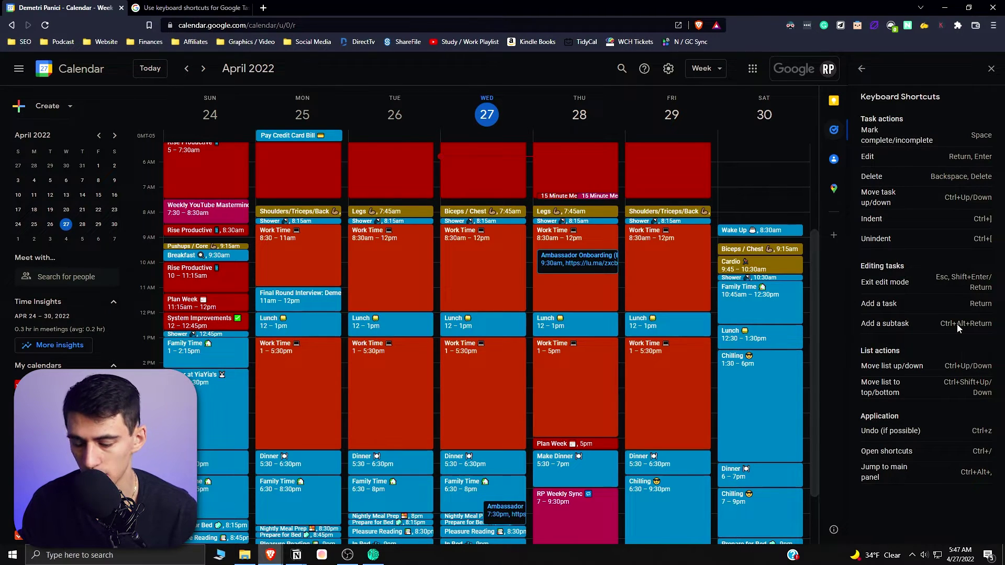
Review the Tasks keyboard shortcuts list, then return to My Tasks.
{"action": "key", "text": "ctrl+slash"}
{"action": "key", "text": "ctrl+slash"}
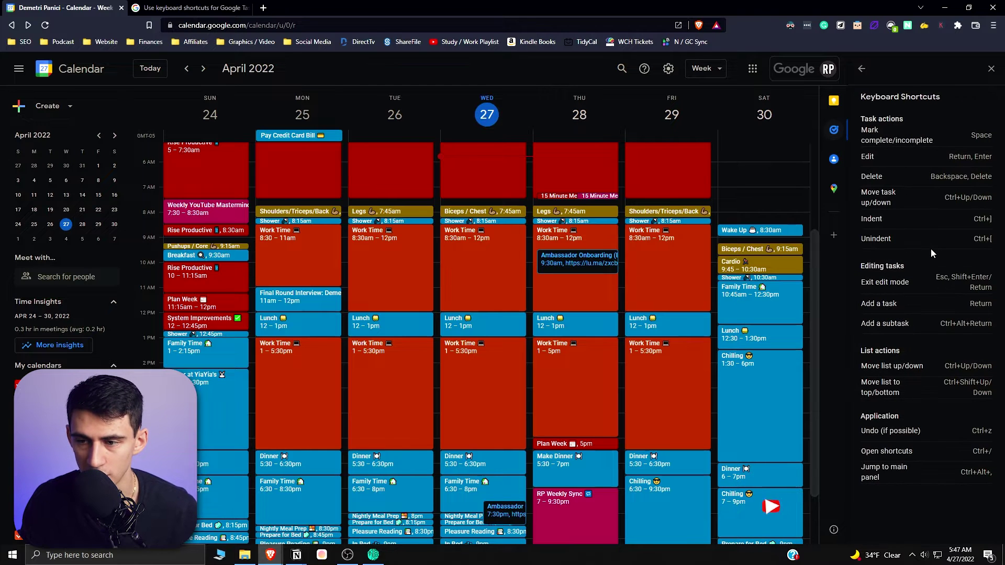
{"action": "left_click", "coordinate": [860, 68]}
Add tasks 'Add task' and 'Sub task', indenting then unindenting Sub task to top level.
{"action": "left_click", "coordinate": [893, 97]}
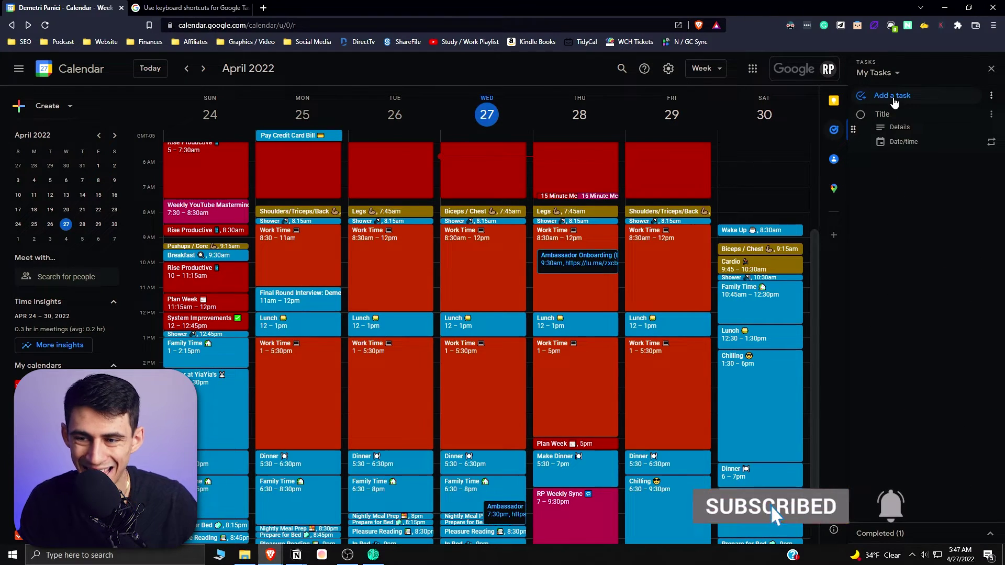
{"action": "type", "text": "Add task"}
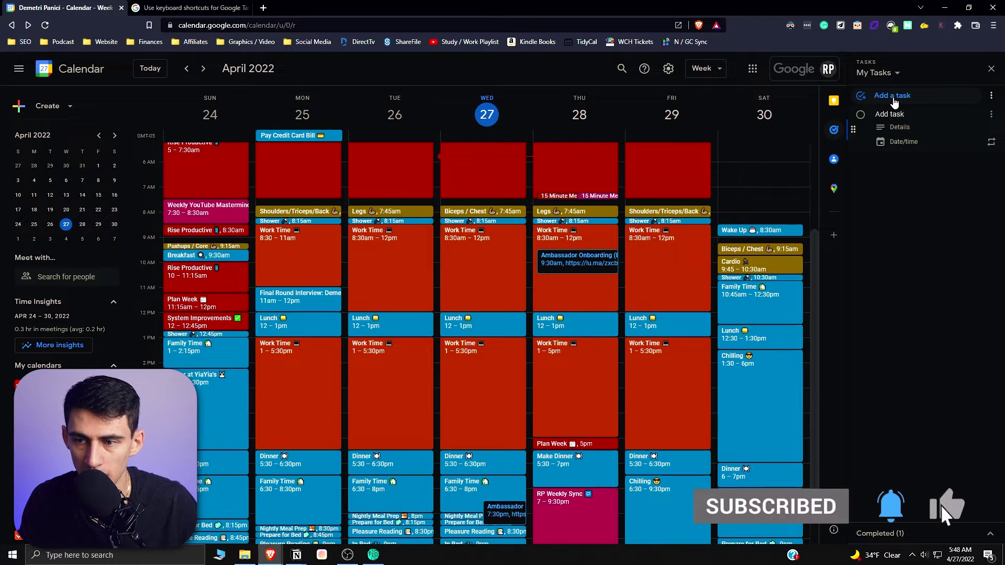
{"action": "key", "text": "Return"}
{"action": "type", "text": "Sub task"}
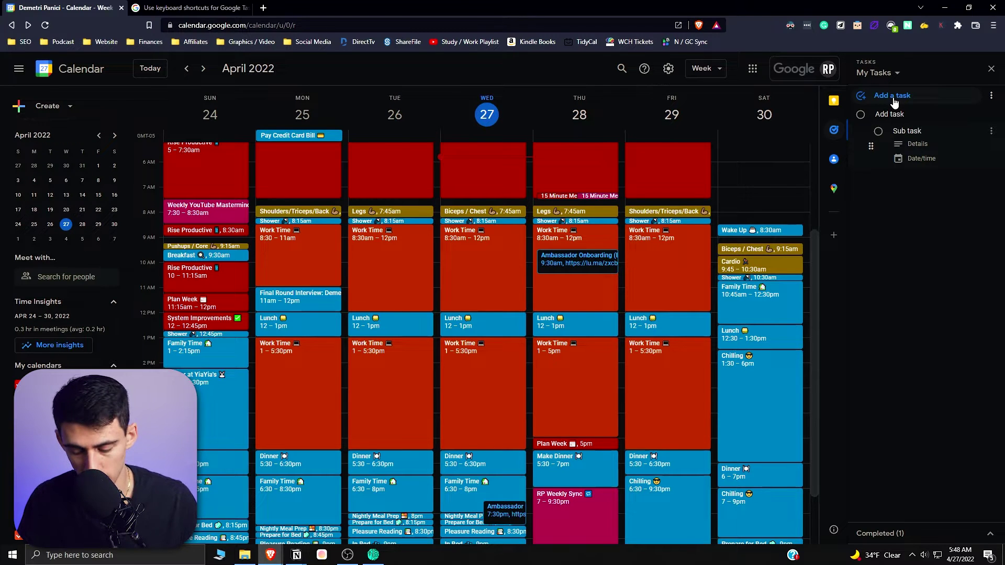
{"action": "key", "text": "ctrl+bracketleft"}
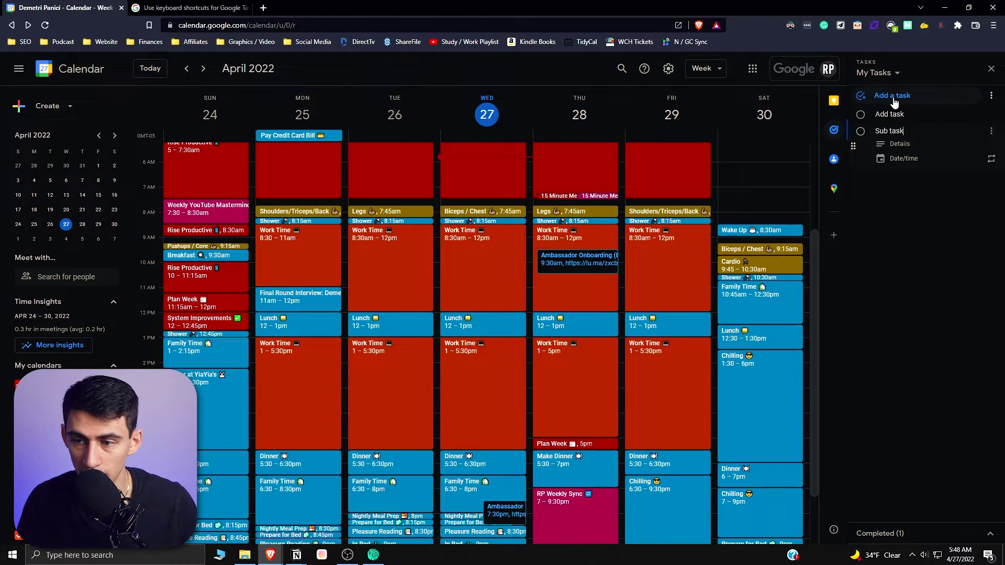
{"action": "key", "text": "ctrl+bracketright"}
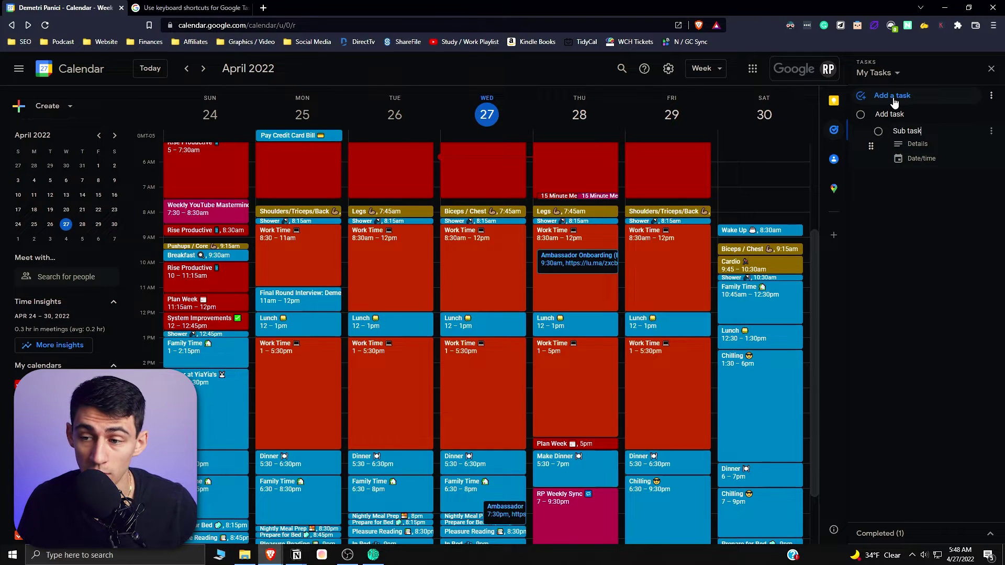
{"action": "key", "text": "ctrl+bracketleft"}
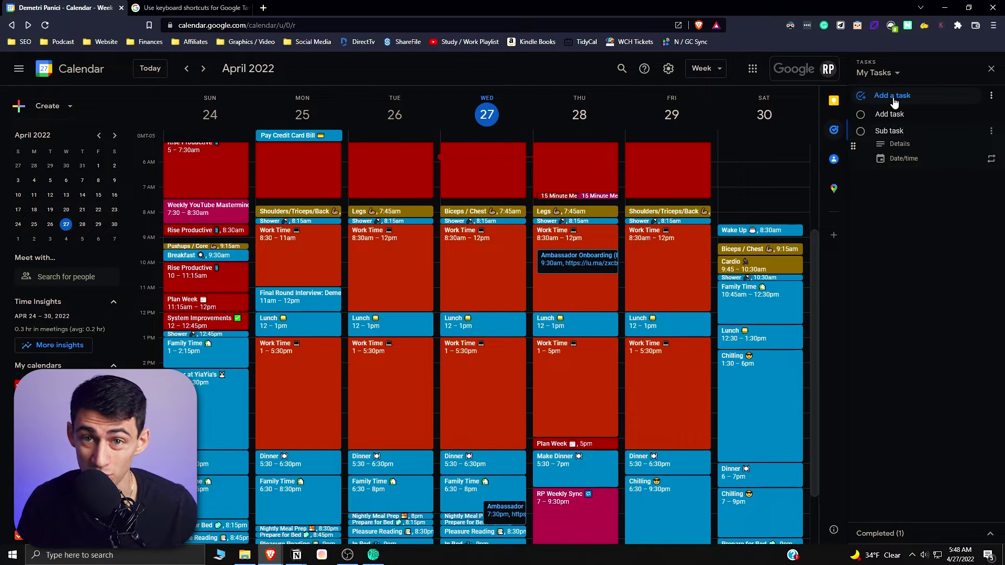
{"action": "key", "text": "ctrl+slash"}
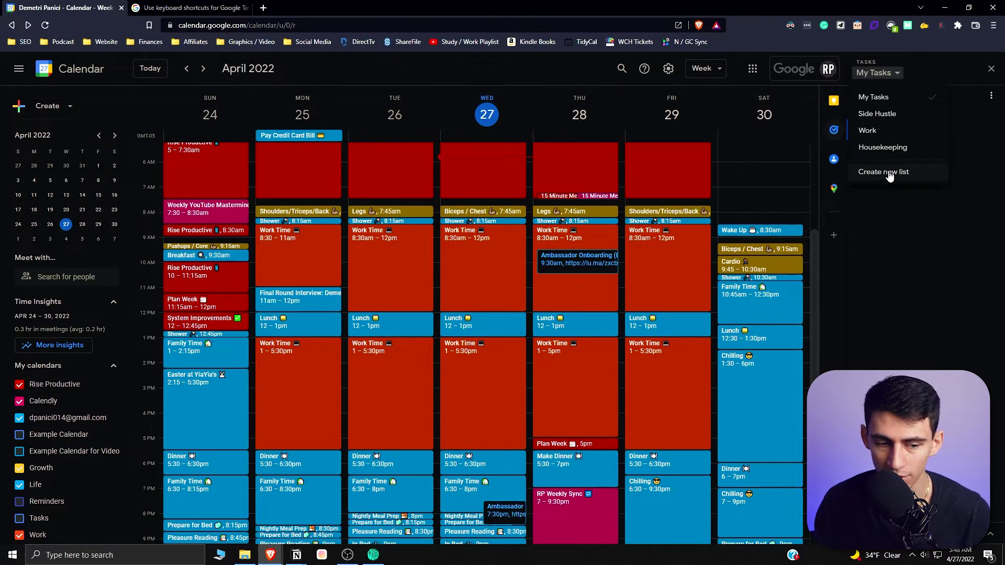
{"action": "scroll", "coordinate": [57, 402], "scroll_direction": "down", "scroll_amount": 1}
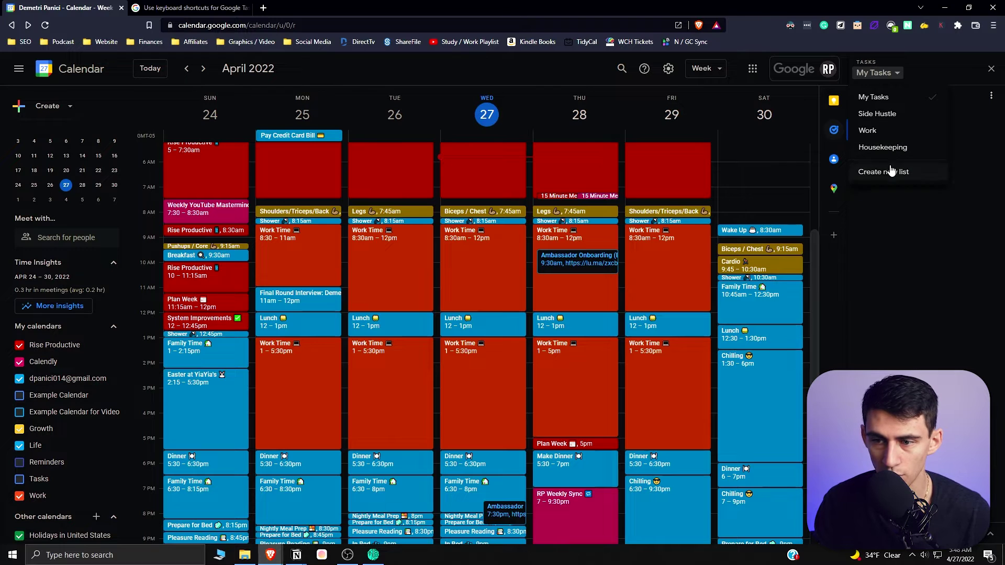
Delete the Housekeeping task list.
{"action": "left_click", "coordinate": [883, 147]}
{"action": "left_click", "coordinate": [886, 72]}
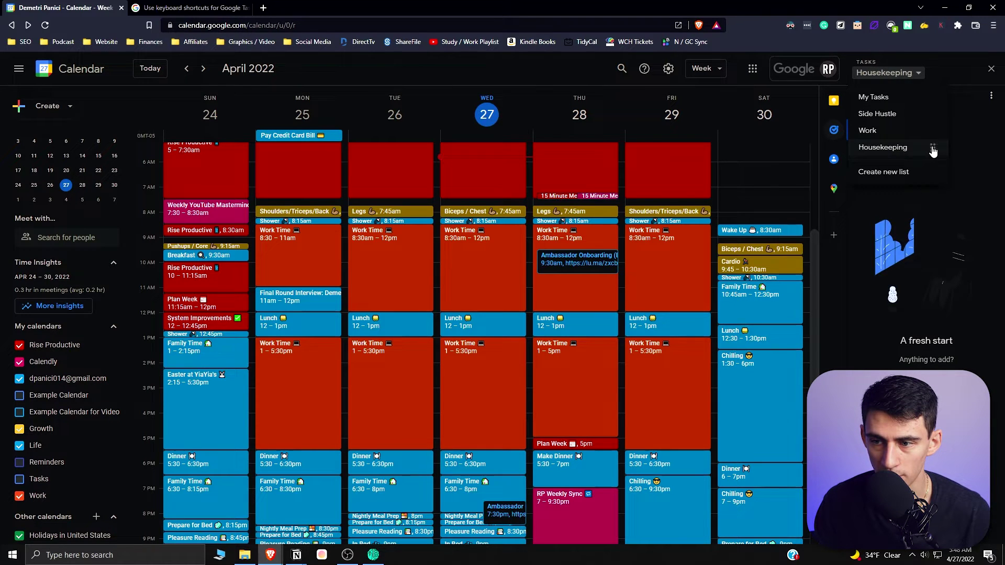
{"action": "left_click", "coordinate": [932, 146]}
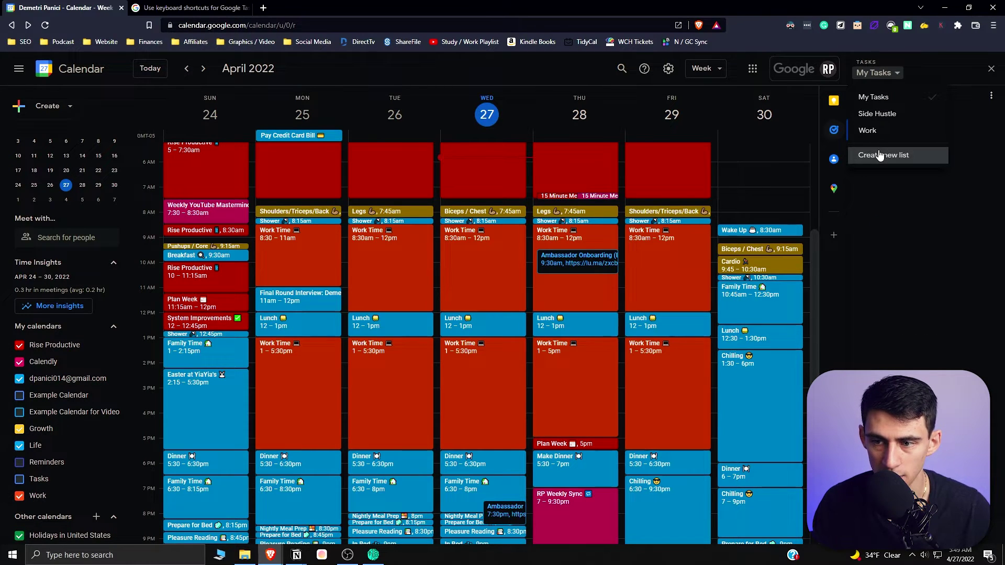
Create two new task lists named Growth and Life.
{"action": "left_click", "coordinate": [881, 155]}
{"action": "type", "text": "Growth"}
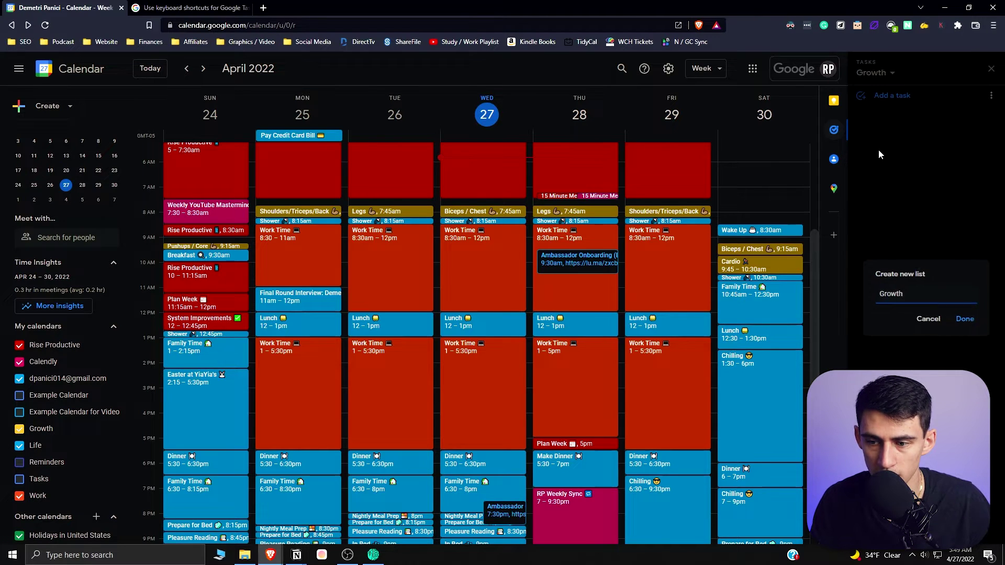
{"action": "key", "text": "Return"}
{"action": "left_click", "coordinate": [873, 73]}
{"action": "left_click", "coordinate": [901, 175]}
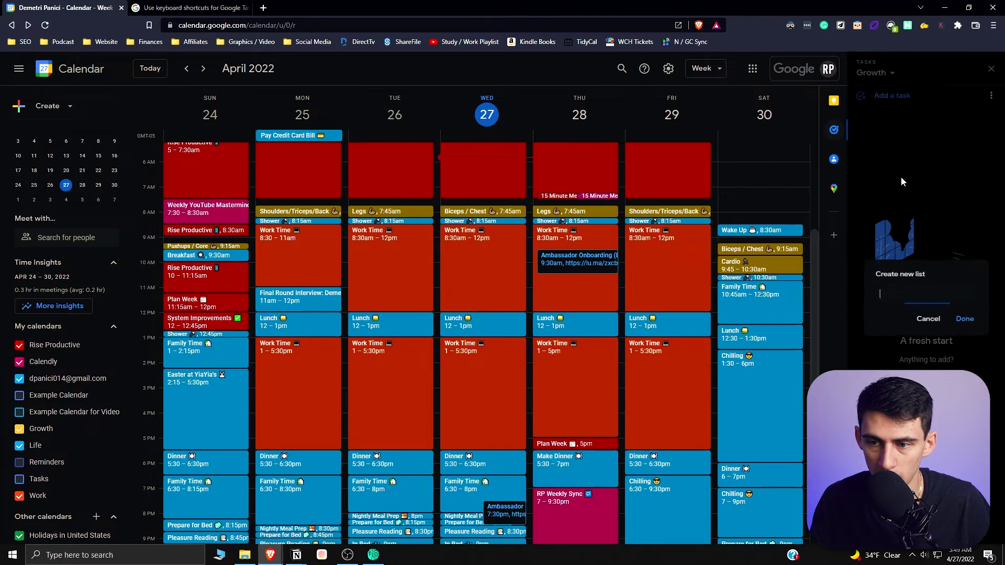
{"action": "type", "text": "Life"}
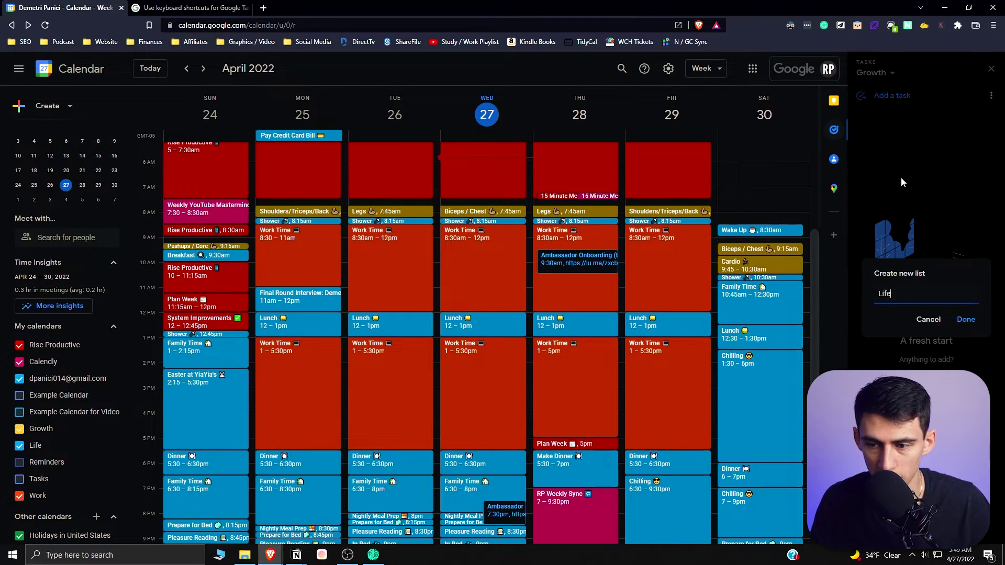
{"action": "key", "text": "Return"}
{"action": "left_click", "coordinate": [867, 73]}
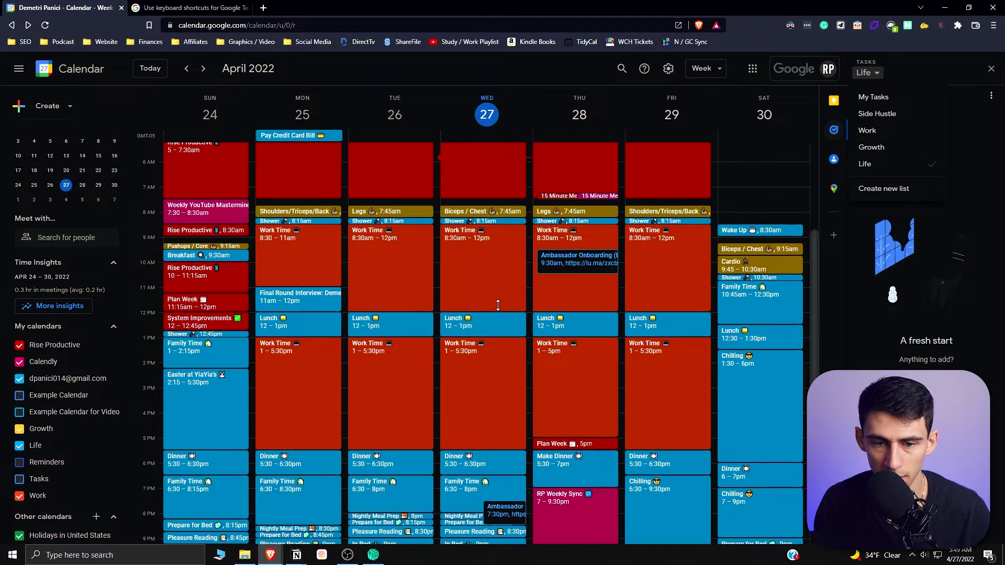
{"action": "scroll", "coordinate": [600, 212], "scroll_direction": "up", "scroll_amount": 3}
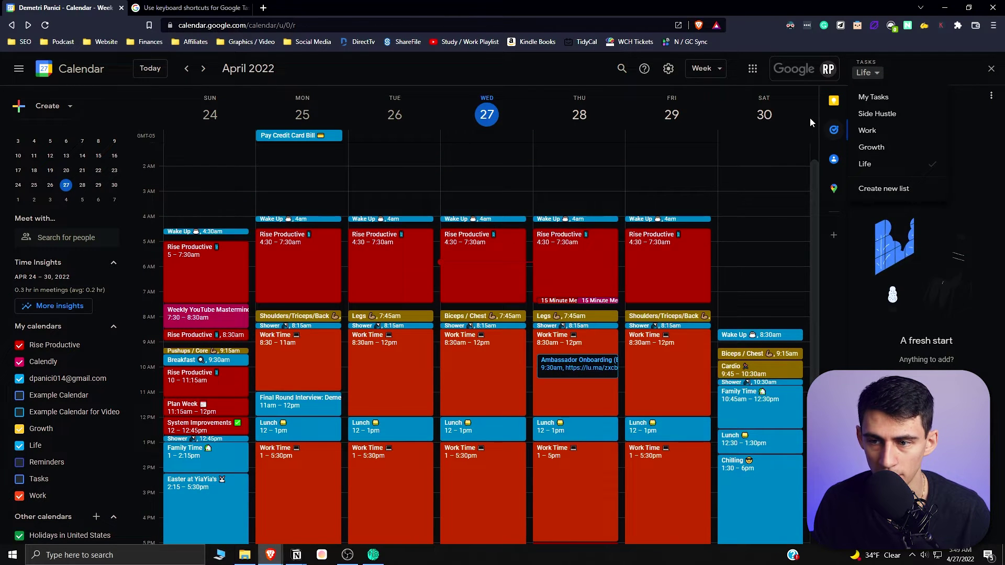
Add 'Work tasks here' with a note-taking note to the Work task list.
{"action": "left_click", "coordinate": [877, 114]}
{"action": "left_click", "coordinate": [888, 95]}
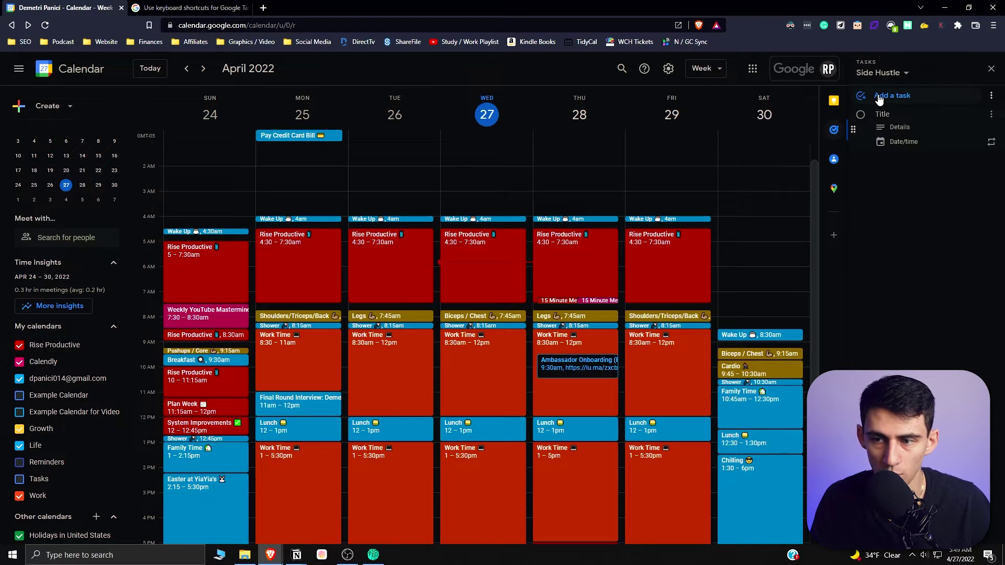
{"action": "left_click", "coordinate": [895, 72]}
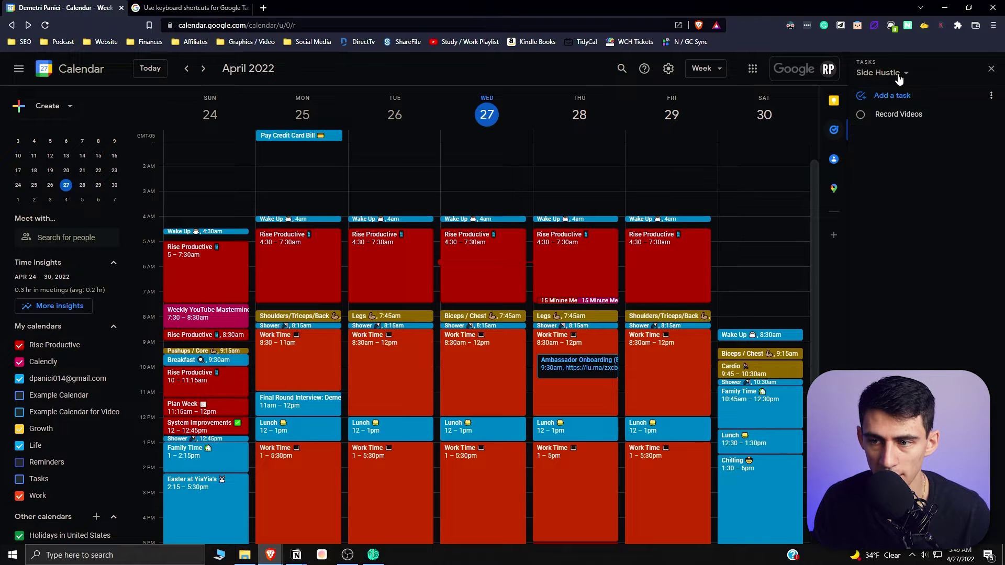
{"action": "left_click", "coordinate": [872, 131]}
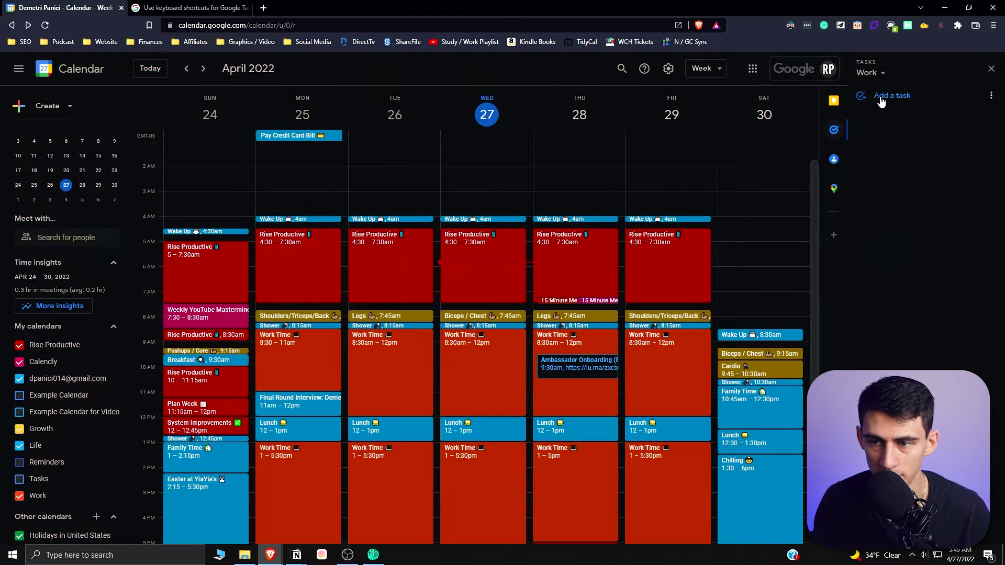
{"action": "left_click", "coordinate": [882, 98]}
{"action": "type", "text": "Work tasks h"}
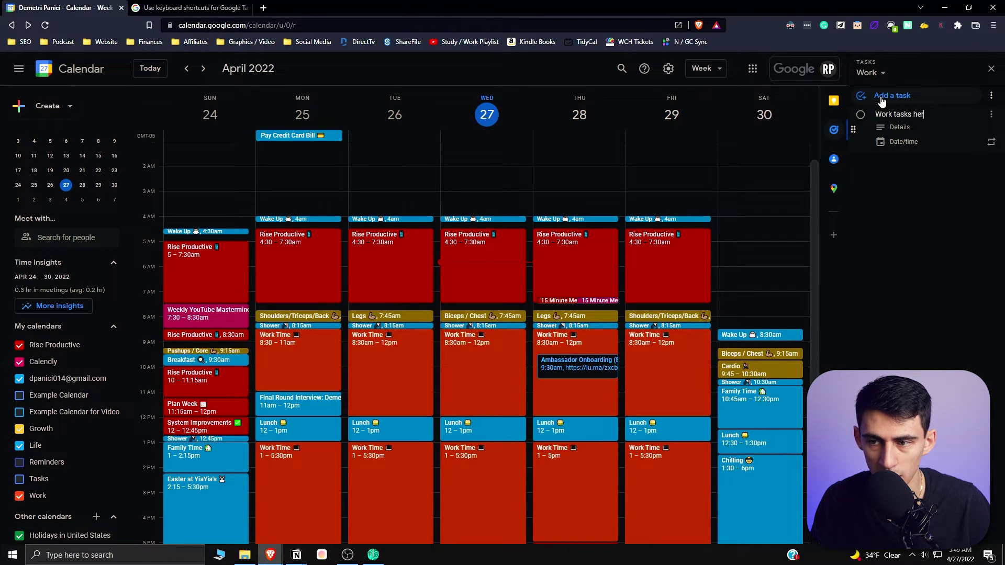
{"action": "type", "text": "er"}
{"action": "key", "text": "Return"}
{"action": "type", "text": "note taking about the task"}
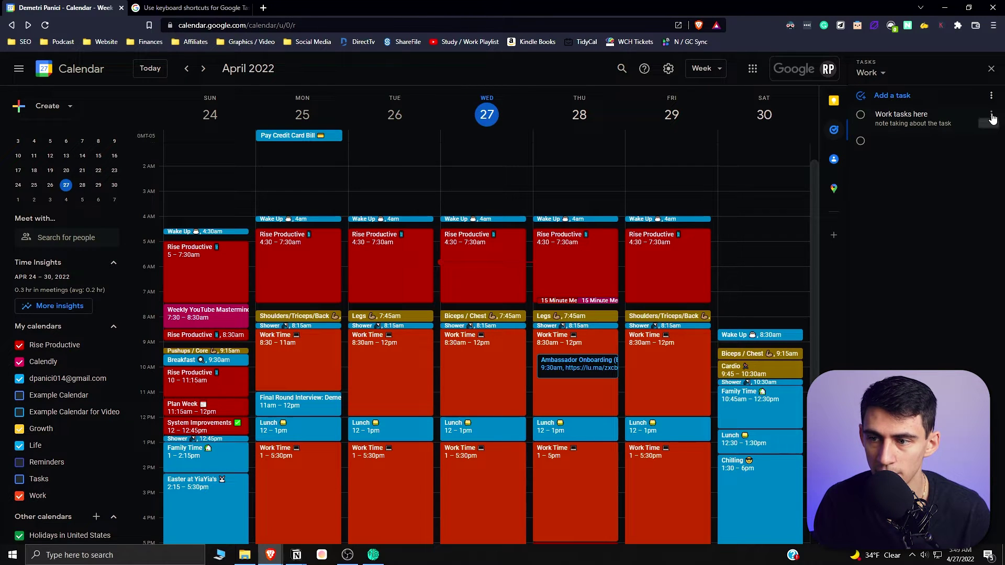
{"action": "left_click", "coordinate": [990, 114]}
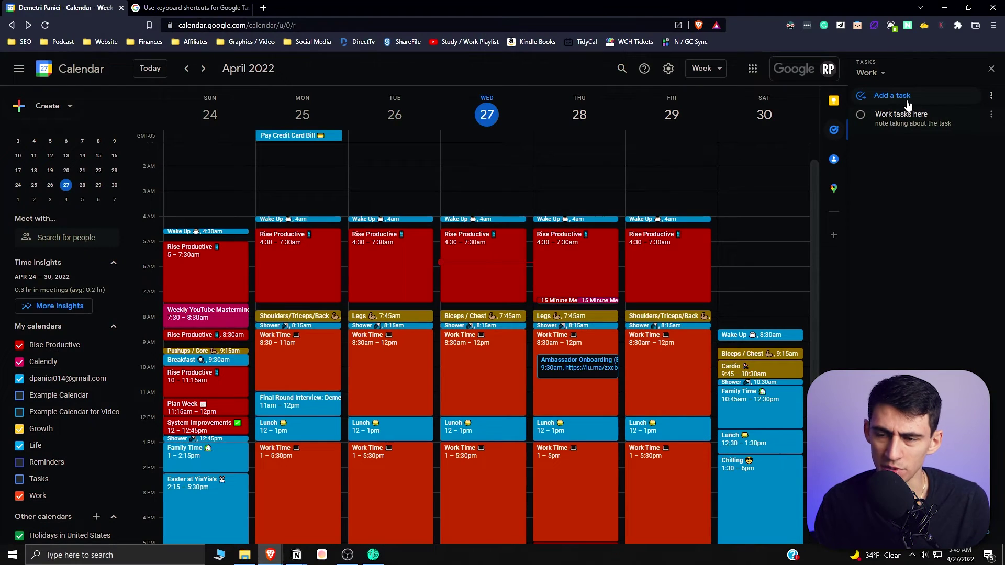
Enable the Tasks calendar and drag Work tasks here onto Wednesday at 8:30am.
{"action": "mouse_move", "coordinate": [887, 118]}
{"action": "left_mouse_down"}
{"action": "mouse_move", "coordinate": [925, 149]}
{"action": "mouse_move", "coordinate": [485, 333]}
{"action": "left_mouse_up"}
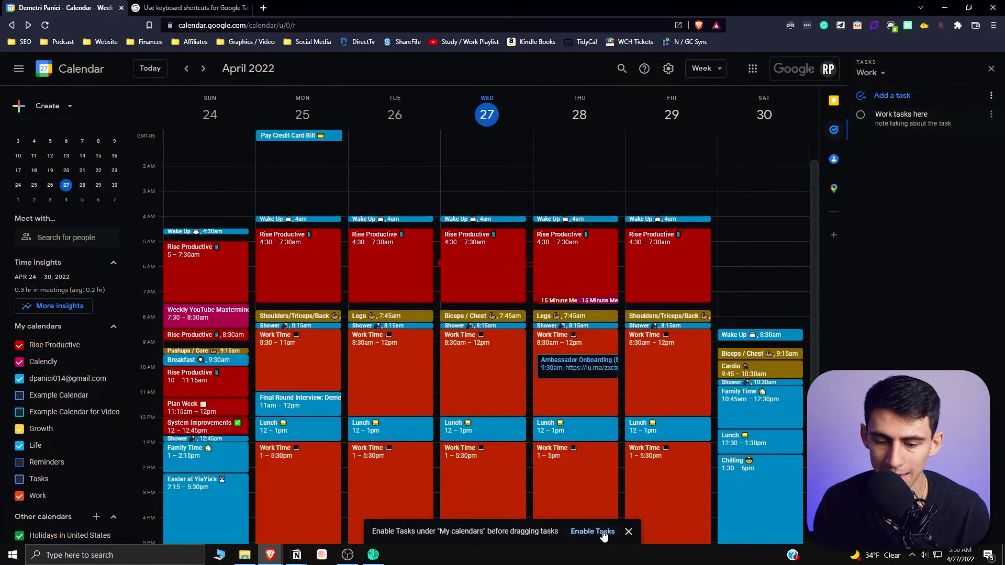
{"action": "left_click", "coordinate": [594, 531]}
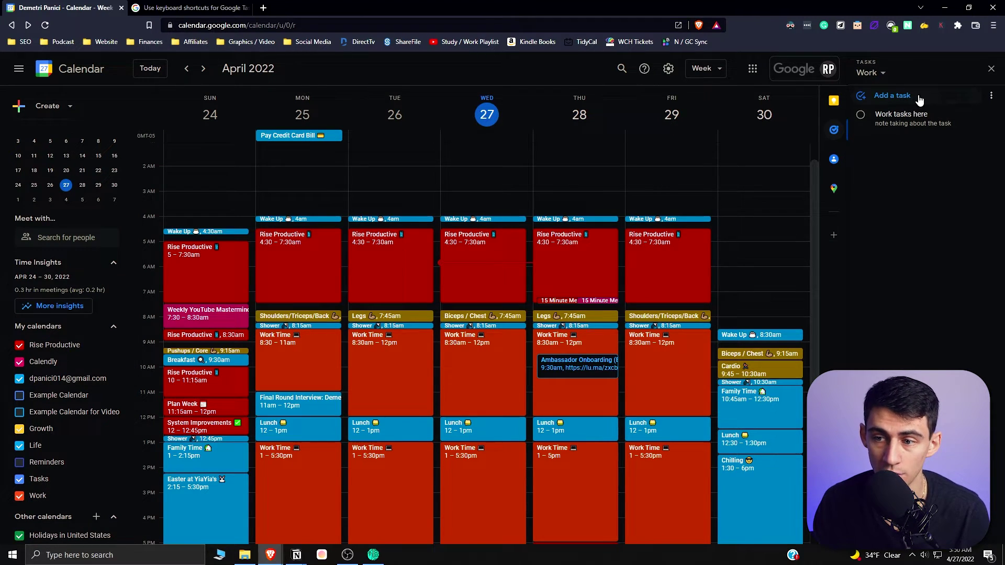
{"action": "left_click_drag", "start_coordinate": [861, 124], "coordinate": [478, 339]}
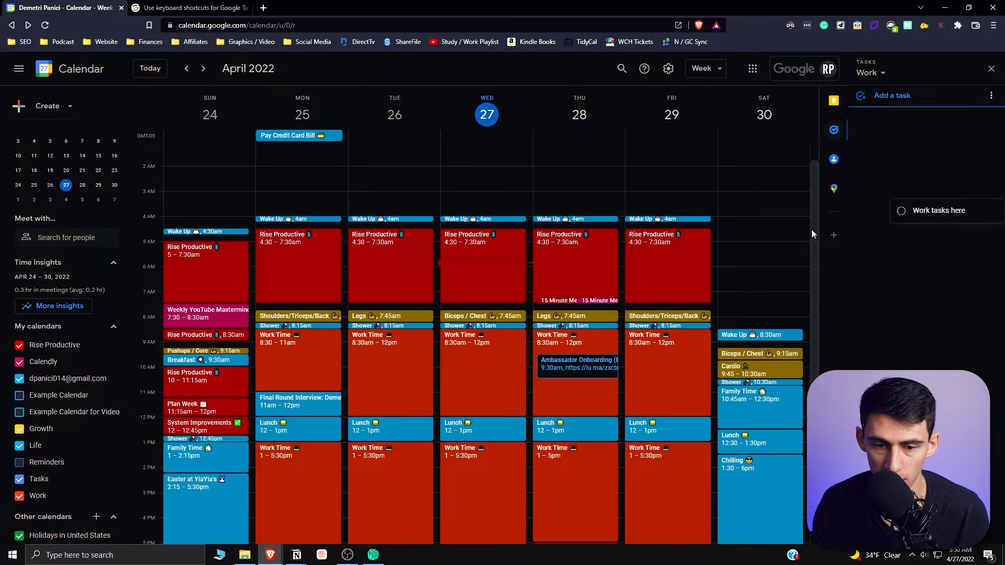
{"action": "left_click_drag", "start_coordinate": [479, 340], "coordinate": [493, 336]}
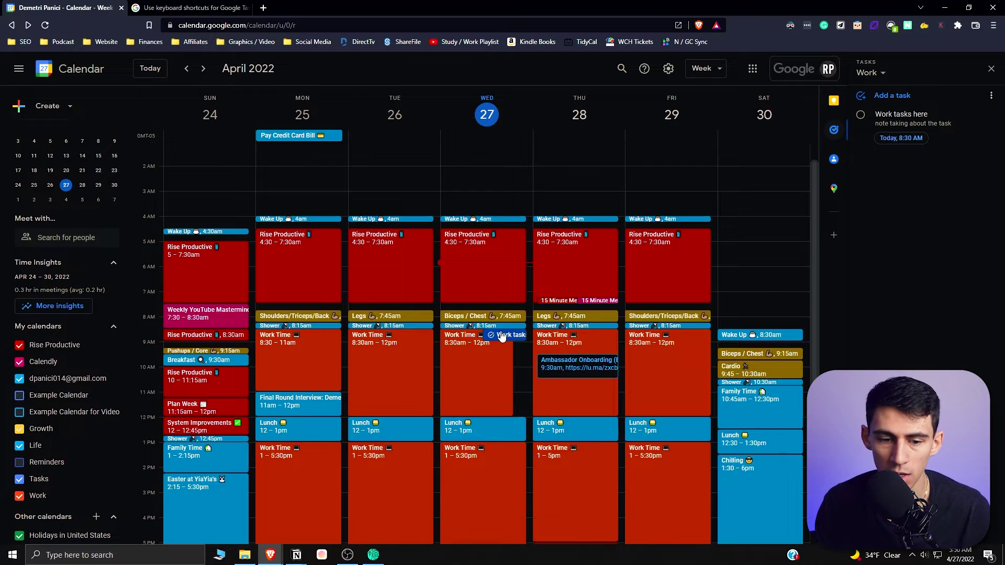
Review the scheduled task's details and its date and time settings.
{"action": "left_click", "coordinate": [112, 479]}
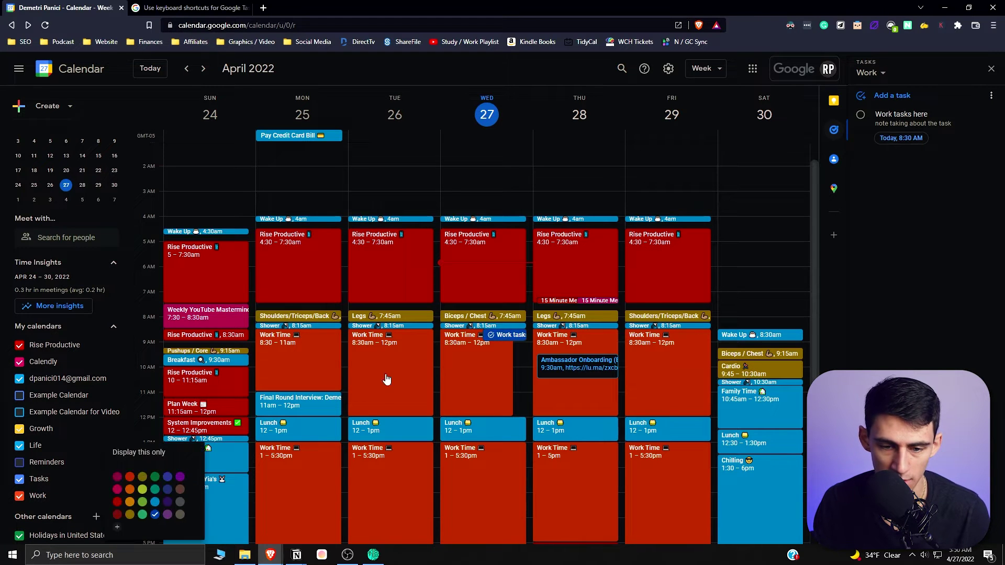
{"action": "left_click", "coordinate": [497, 337]}
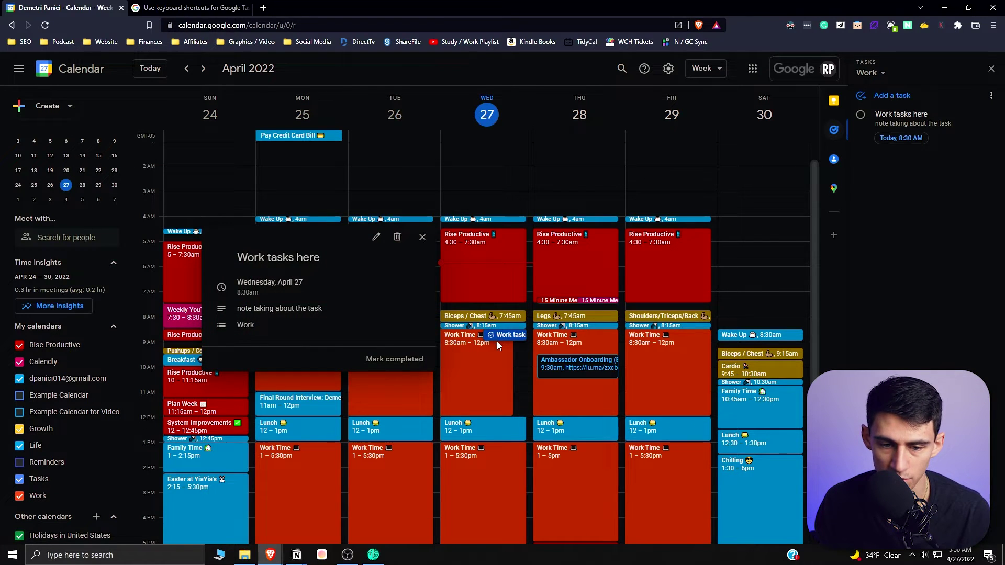
{"action": "left_click", "coordinate": [900, 137]}
{"action": "left_click", "coordinate": [969, 299]}
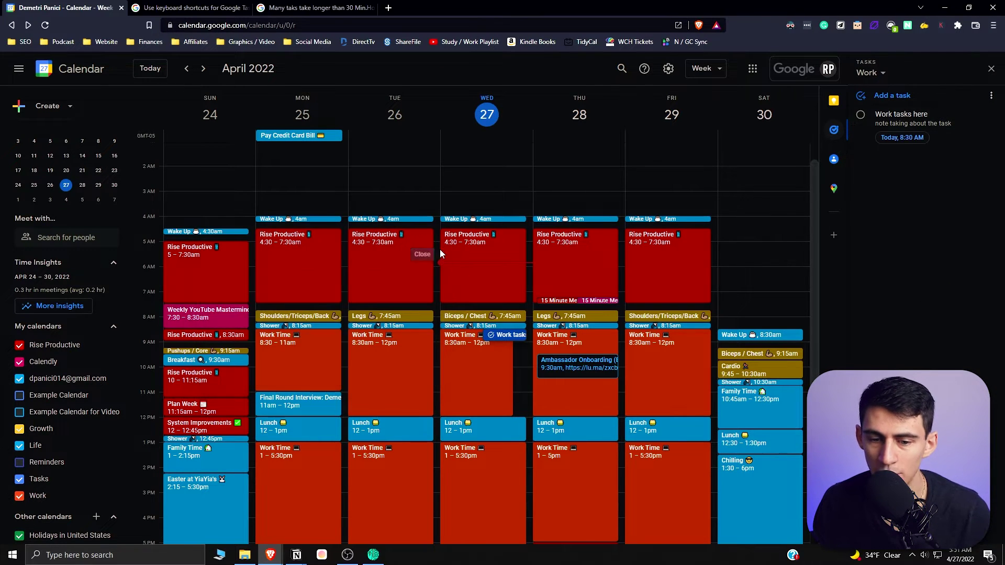
{"action": "left_click", "coordinate": [515, 337]}
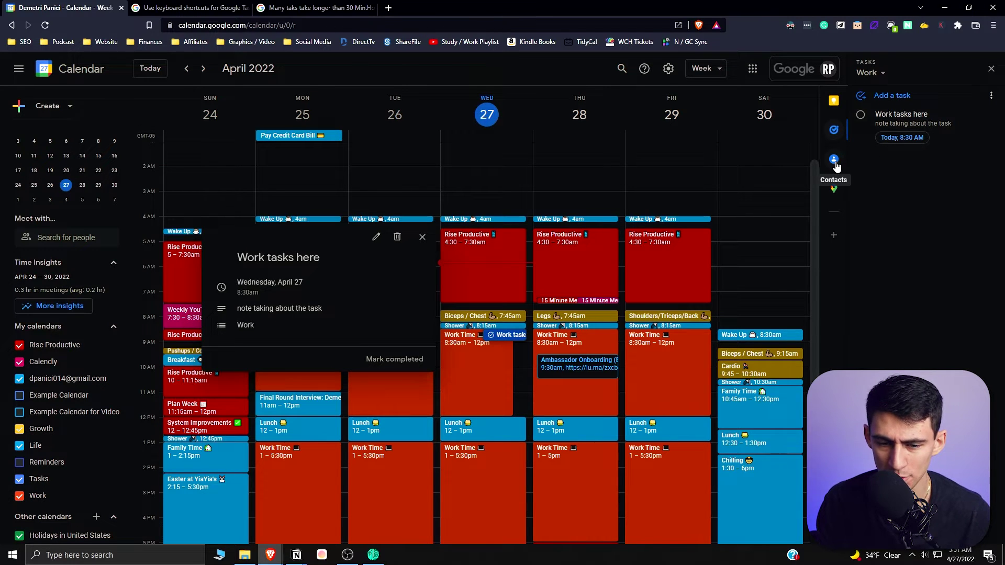
Drag Work tasks here from 8:30am to 9:30am on Wednesday.
{"action": "left_click", "coordinate": [512, 348]}
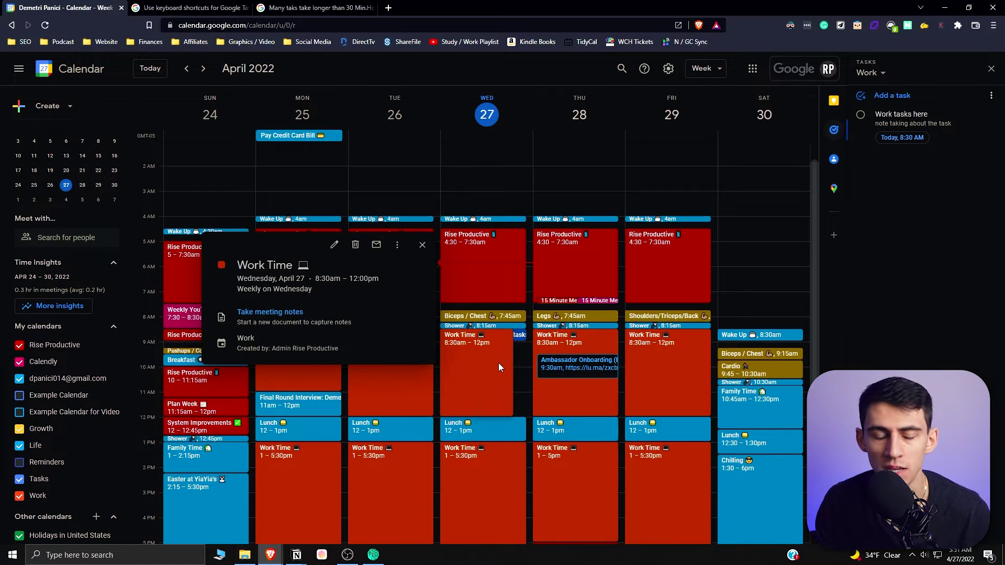
{"action": "left_click", "coordinate": [518, 336]}
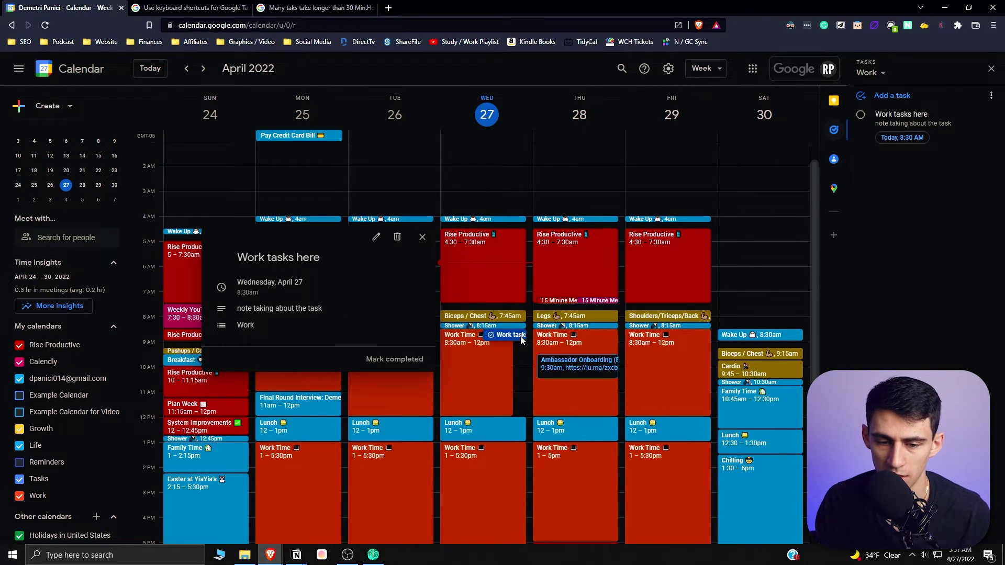
{"action": "left_click_drag", "start_coordinate": [515, 342], "coordinate": [516, 366]}
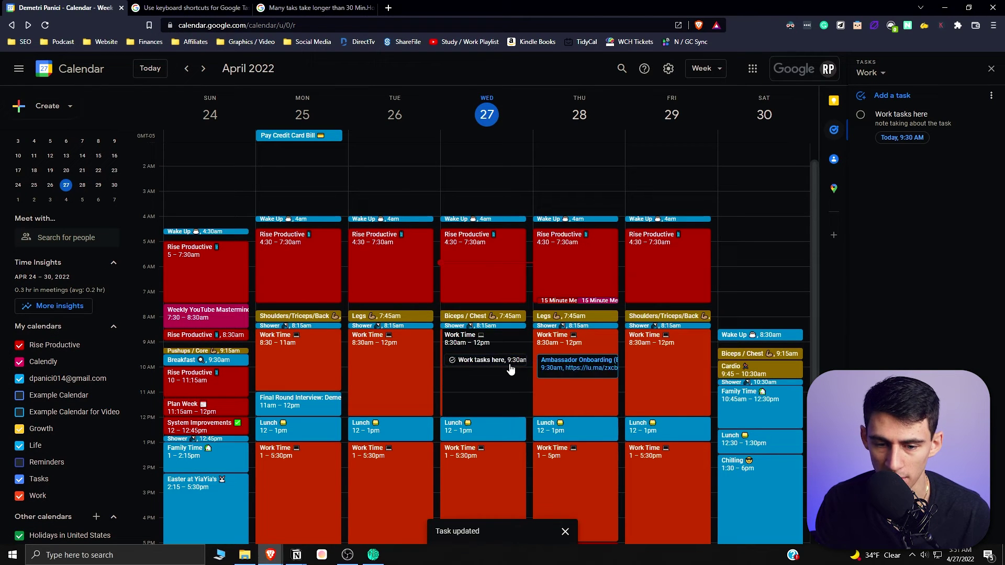
Delete the Work tasks here task, then undo the deletion to restore it.
{"action": "right_click", "coordinate": [508, 369]}
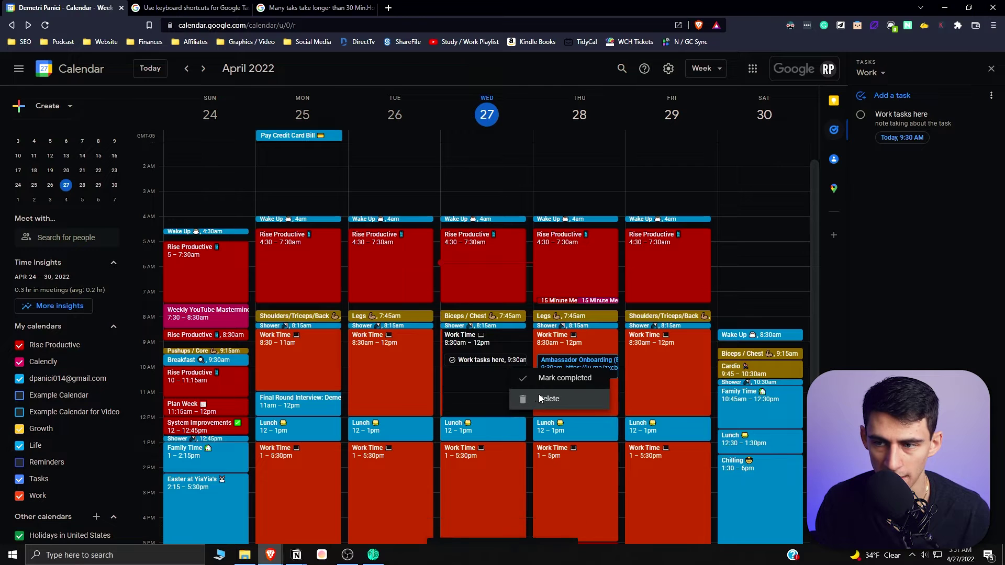
{"action": "left_click", "coordinate": [539, 399]}
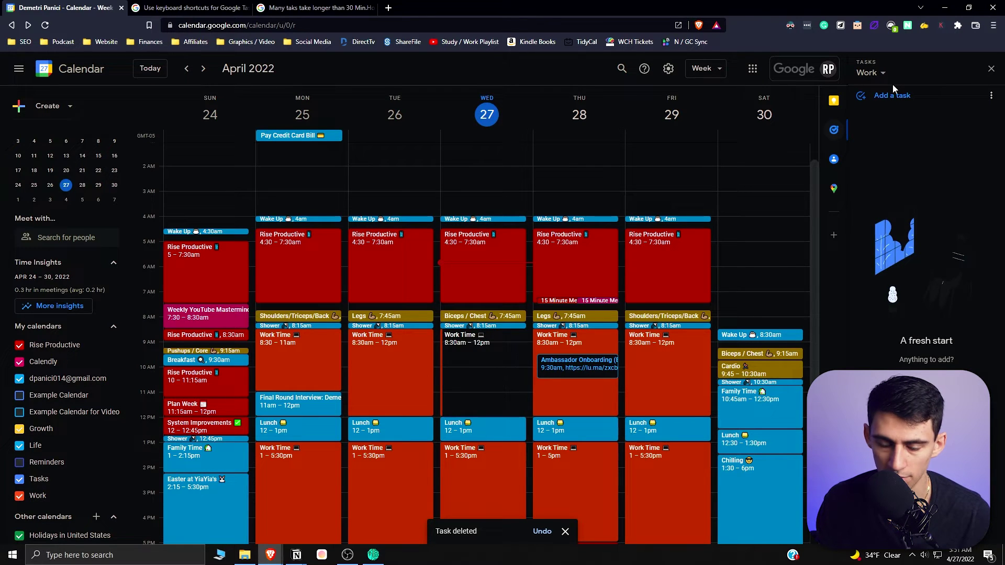
{"action": "left_click", "coordinate": [543, 532]}
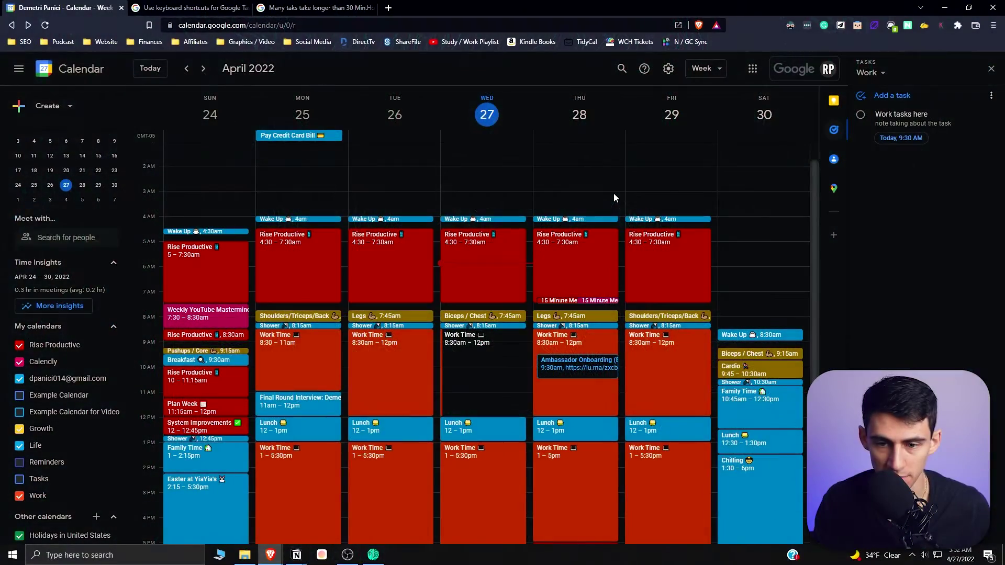
{"action": "left_click", "coordinate": [613, 193]}
Switch the calendar to Schedule view.
{"action": "left_click", "coordinate": [514, 162]}
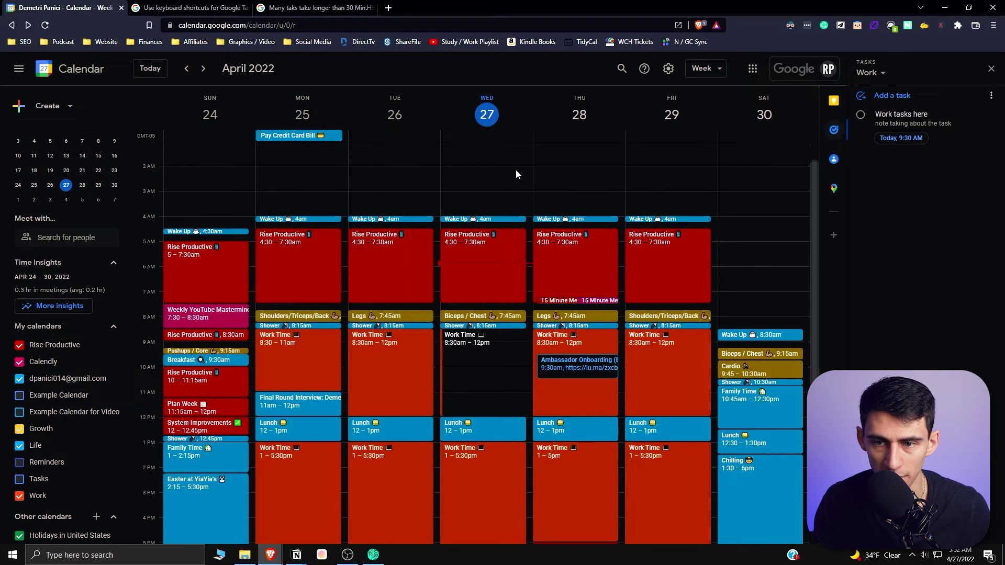
{"action": "key", "text": "a"}
{"action": "left_click", "coordinate": [690, 71]}
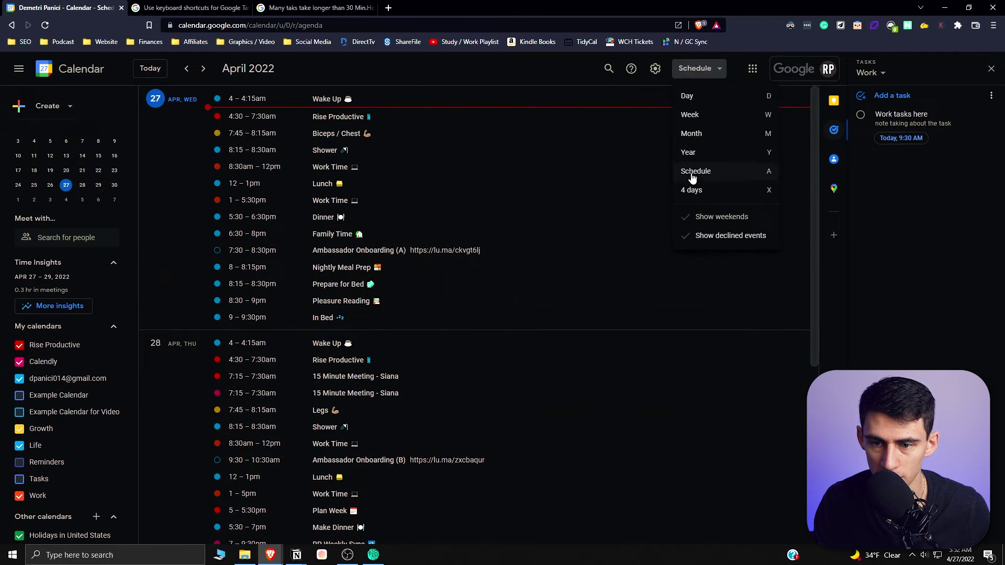
{"action": "left_click", "coordinate": [597, 184]}
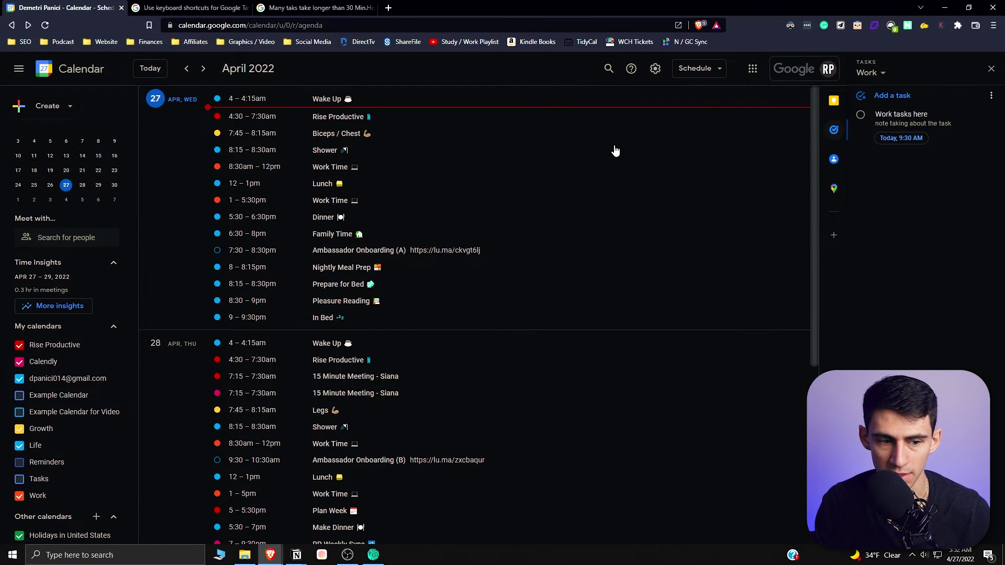
Show Tasks; hide Growth, Life, Work, Rise Productive, Calendly and Gmail calendars.
{"action": "left_click", "coordinate": [35, 480]}
{"action": "left_click", "coordinate": [36, 429]}
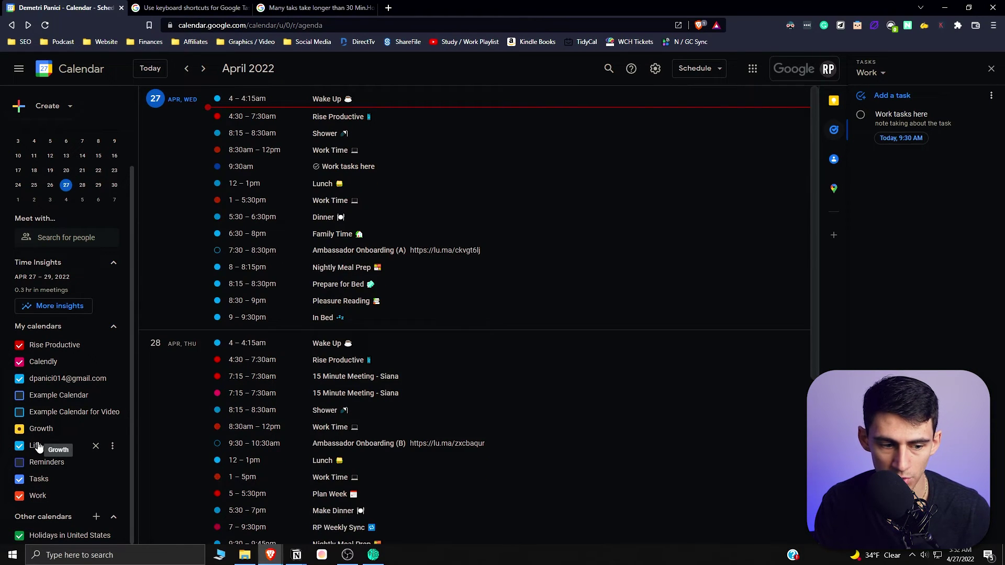
{"action": "left_click", "coordinate": [35, 499]}
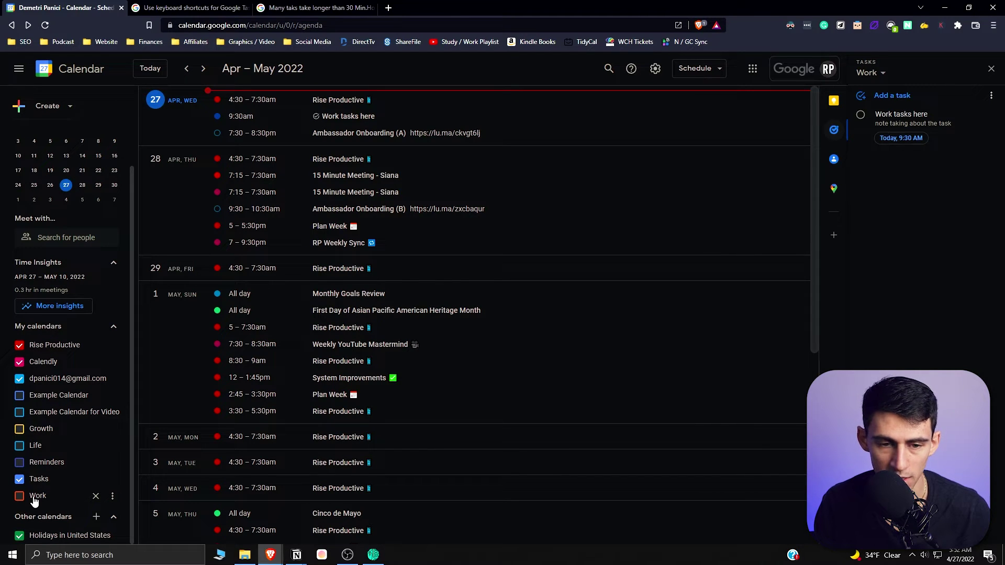
{"action": "mouse_move", "coordinate": [43, 361]}
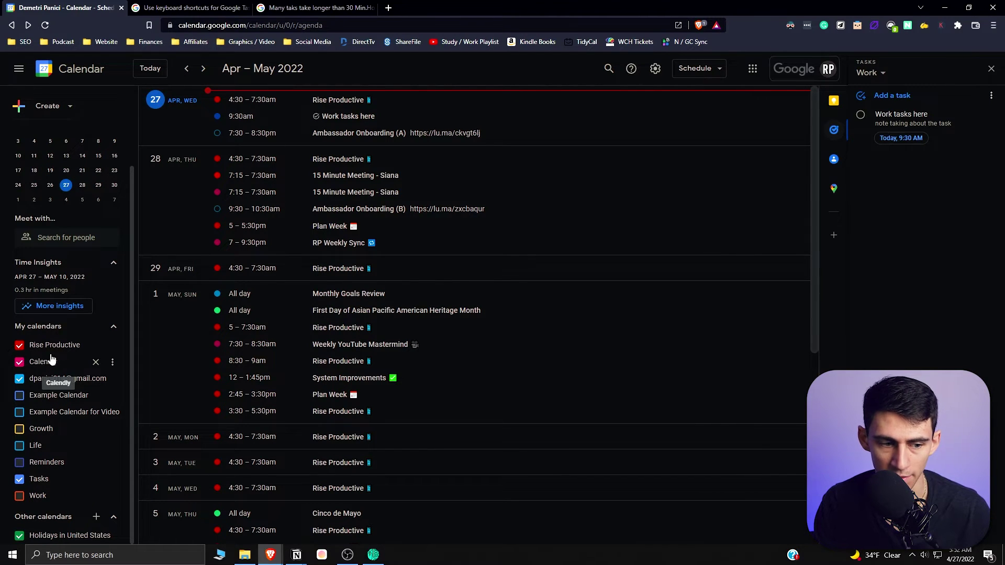
{"action": "left_click", "coordinate": [48, 345]}
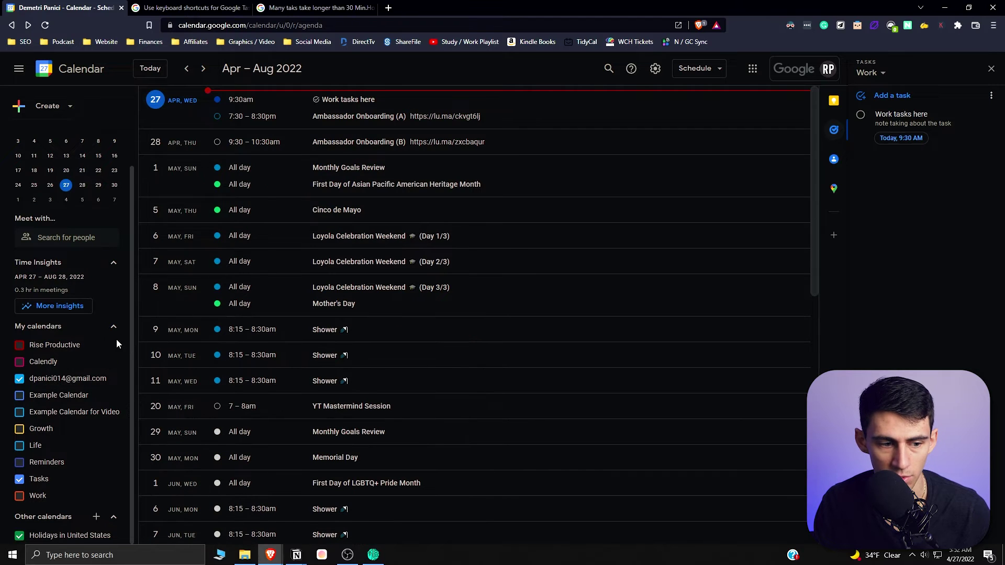
{"action": "left_click", "coordinate": [71, 378]}
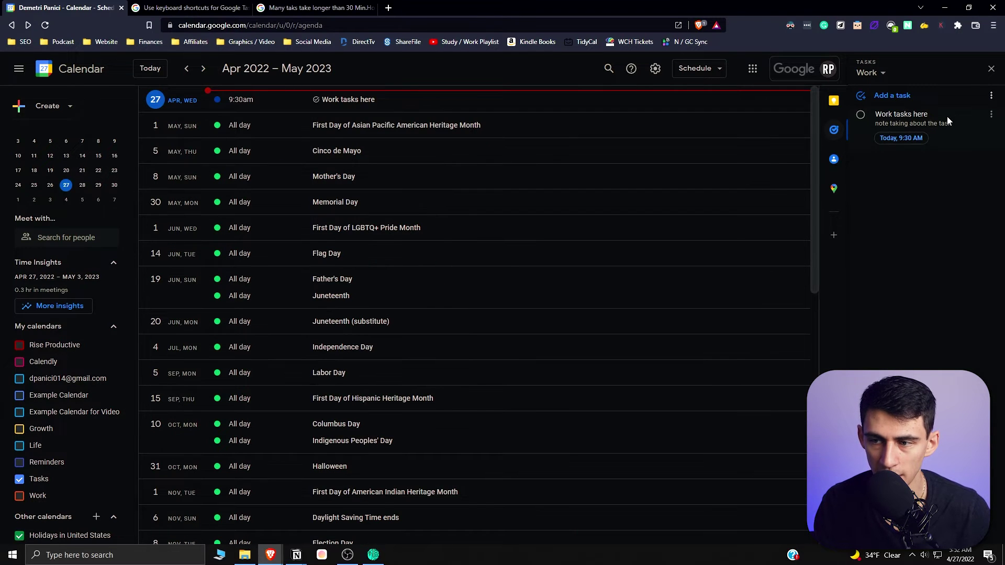
{"action": "left_click", "coordinate": [991, 118]}
{"action": "left_click", "coordinate": [863, 170]}
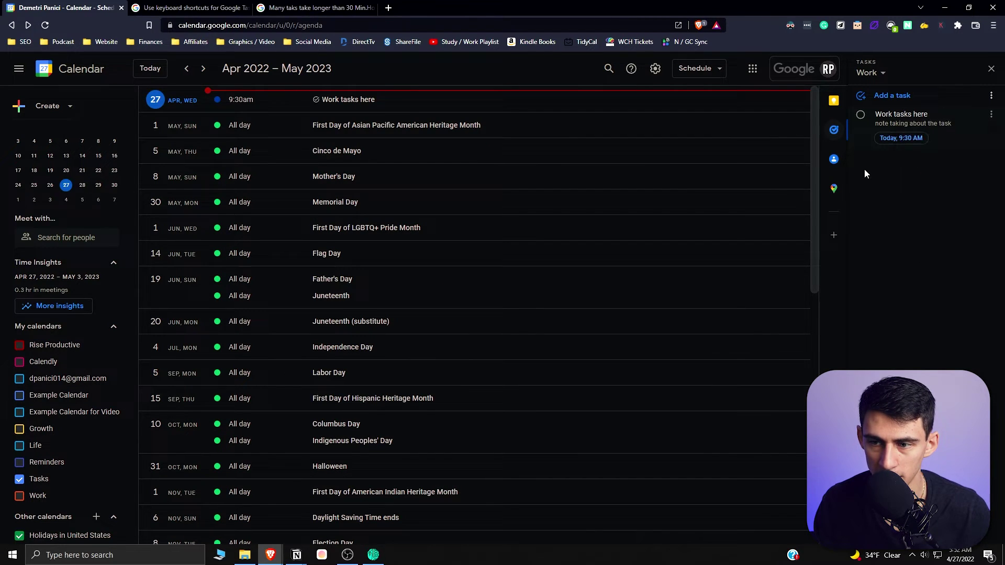
Add 'example task' for today at 10:30 AM and show Calendly again.
{"action": "left_click", "coordinate": [903, 97]}
{"action": "type", "text": "example task"}
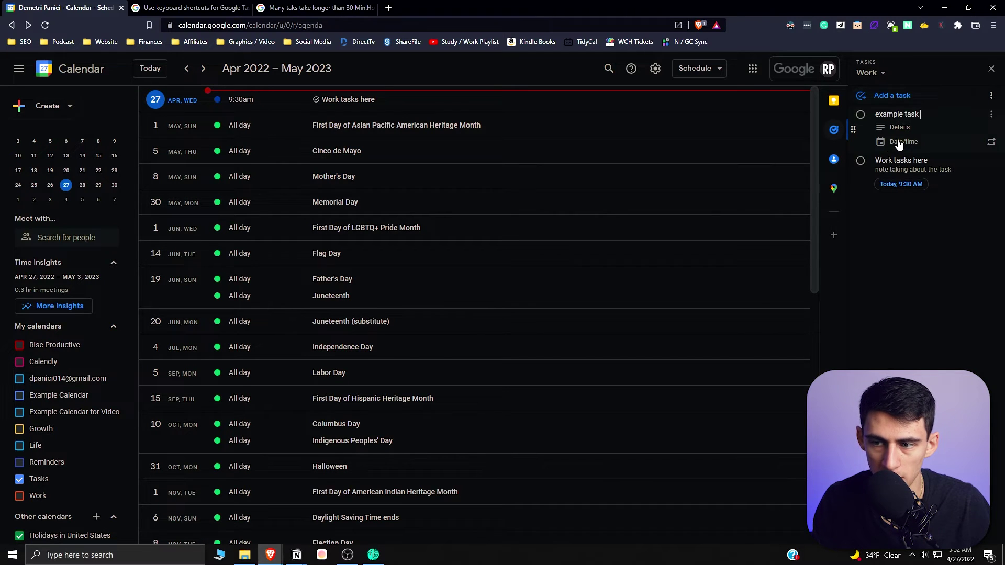
{"action": "left_click", "coordinate": [901, 141]}
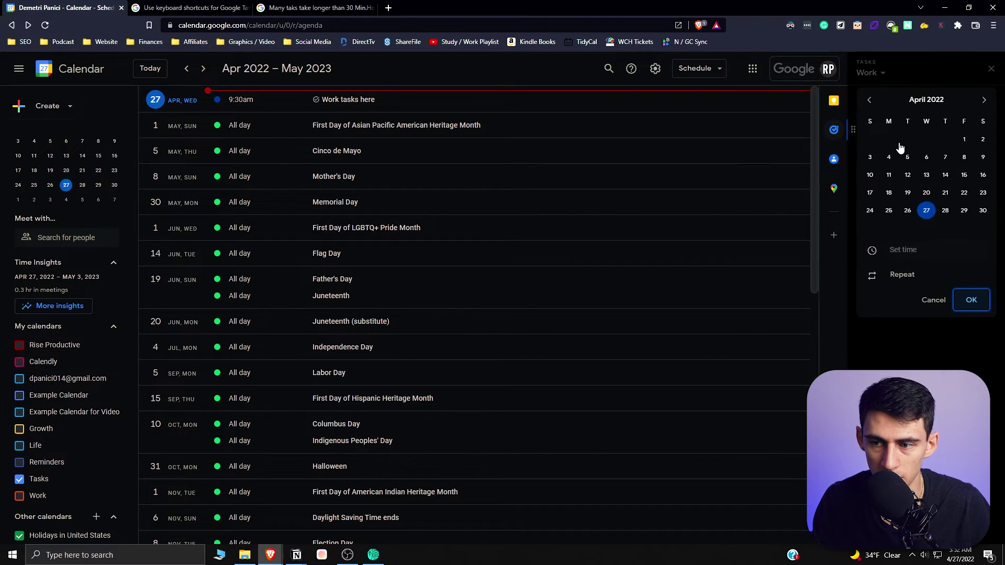
{"action": "left_click", "coordinate": [902, 249]}
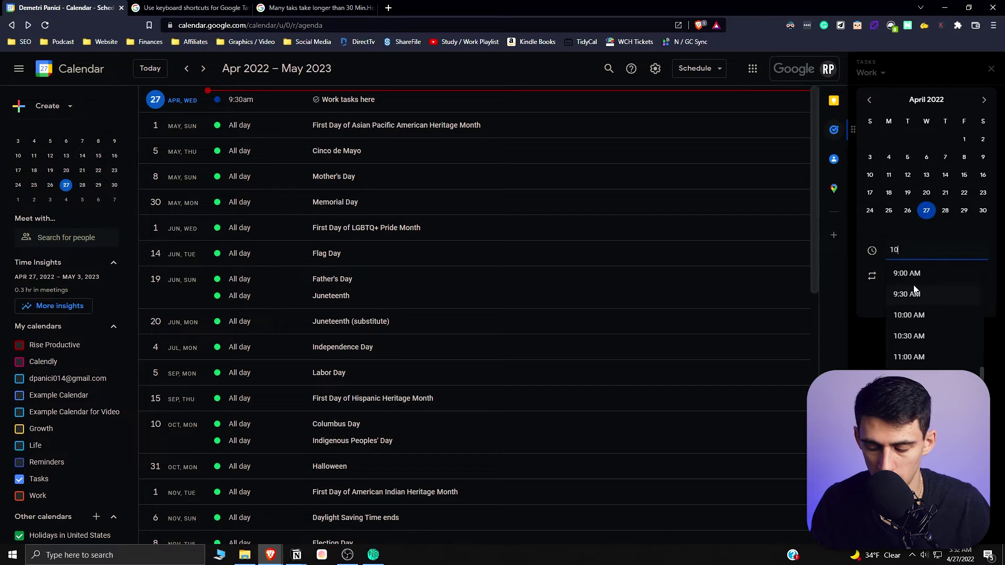
{"action": "type", "text": "1030 a"}
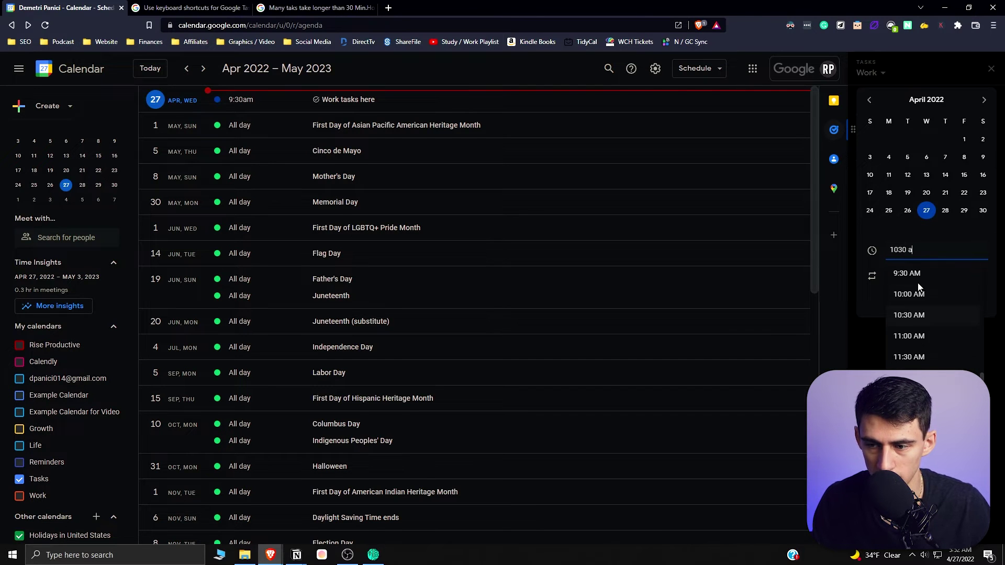
{"action": "key", "text": "Return"}
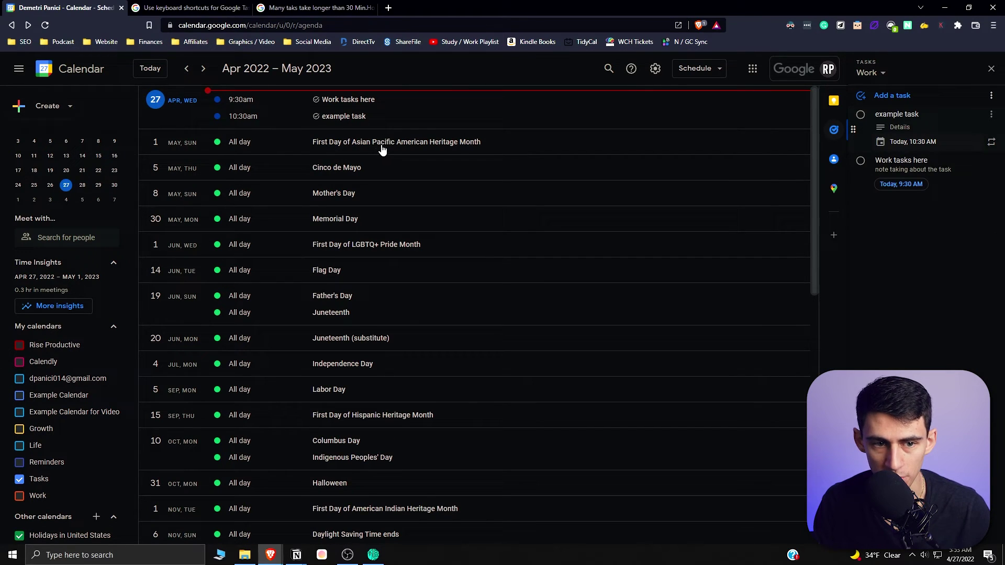
{"action": "left_click_drag", "start_coordinate": [29, 345], "coordinate": [38, 366]}
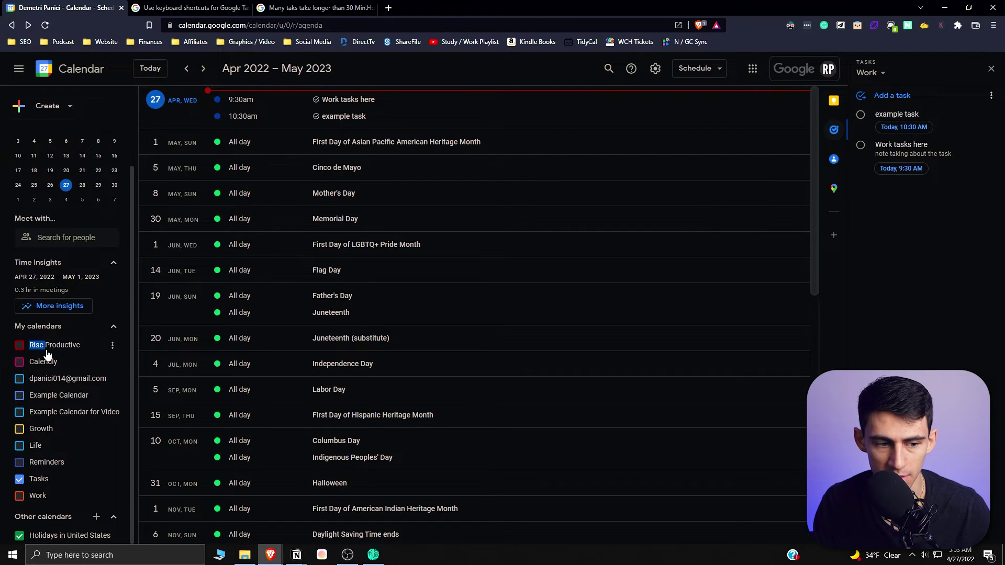
{"action": "left_click", "coordinate": [37, 366]}
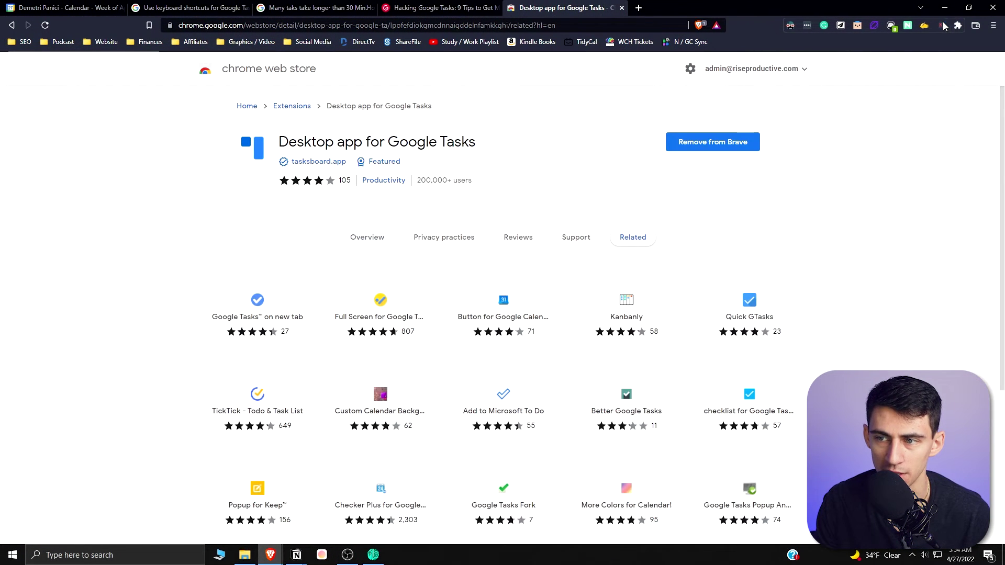
Launch Desktop app for Google Tasks into TasksBoard and view example task's details.
{"action": "left_click", "coordinate": [941, 25]}
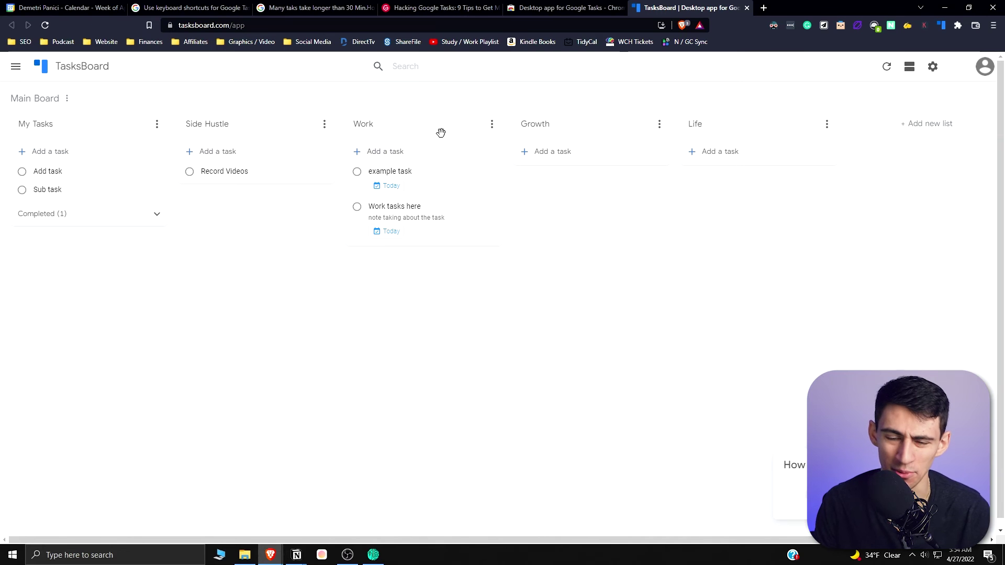
{"action": "mouse_move", "coordinate": [424, 178]}
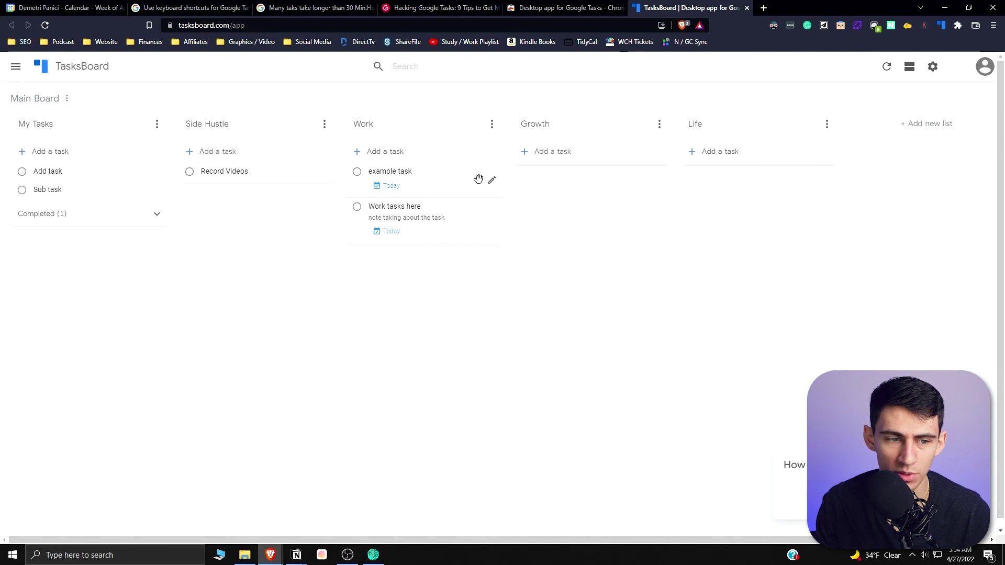
{"action": "left_click", "coordinate": [490, 181]}
{"action": "left_click", "coordinate": [772, 311]}
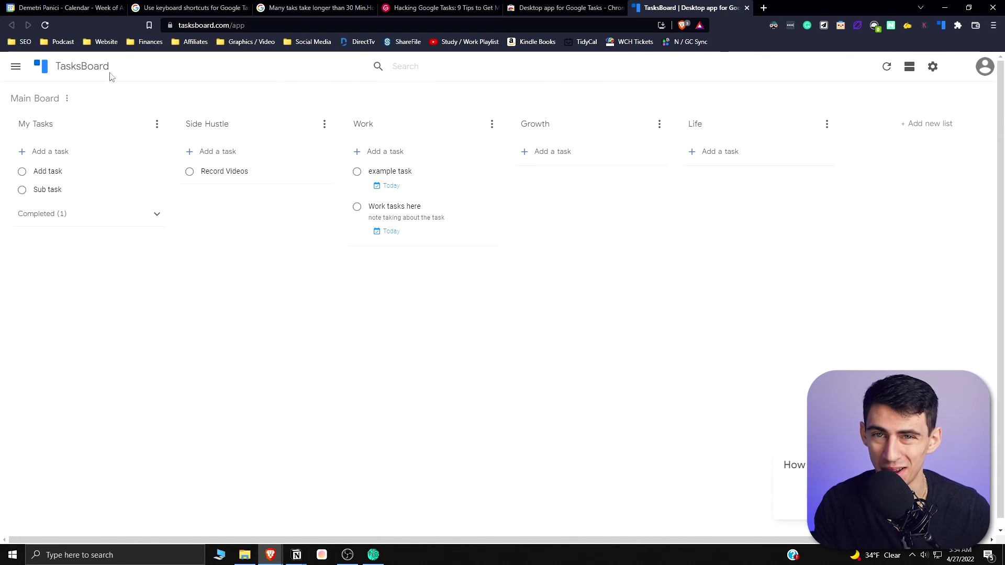
{"action": "left_click", "coordinate": [909, 69]}
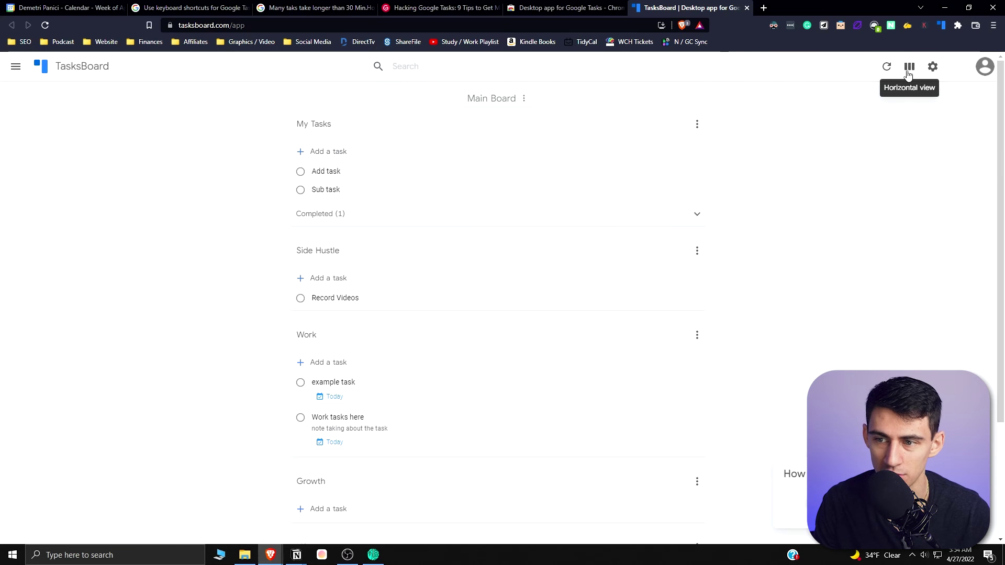
{"action": "scroll", "coordinate": [528, 162], "scroll_direction": "down", "scroll_amount": 2}
{"action": "scroll", "coordinate": [554, 174], "scroll_direction": "up", "scroll_amount": 2}
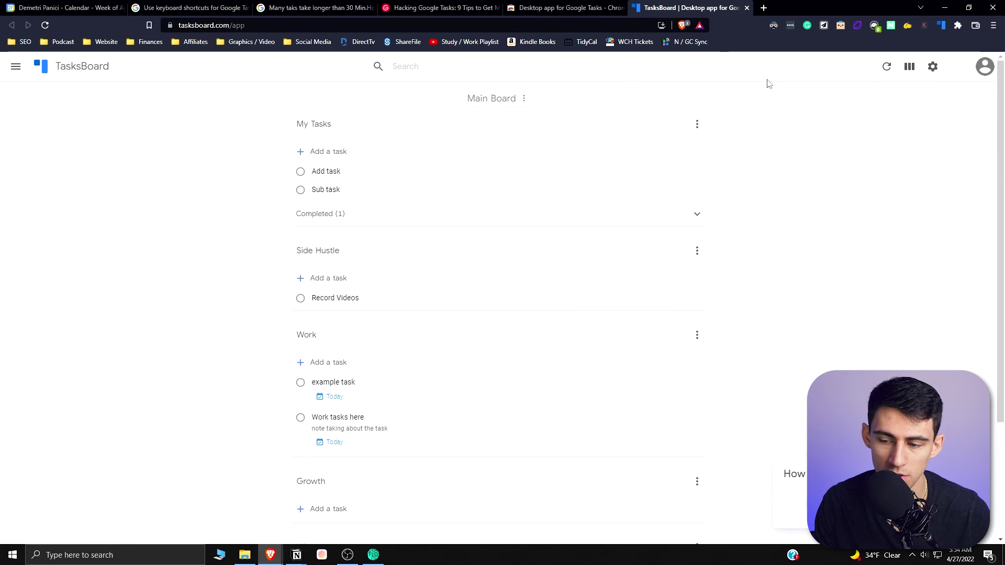
{"action": "left_click", "coordinate": [908, 68]}
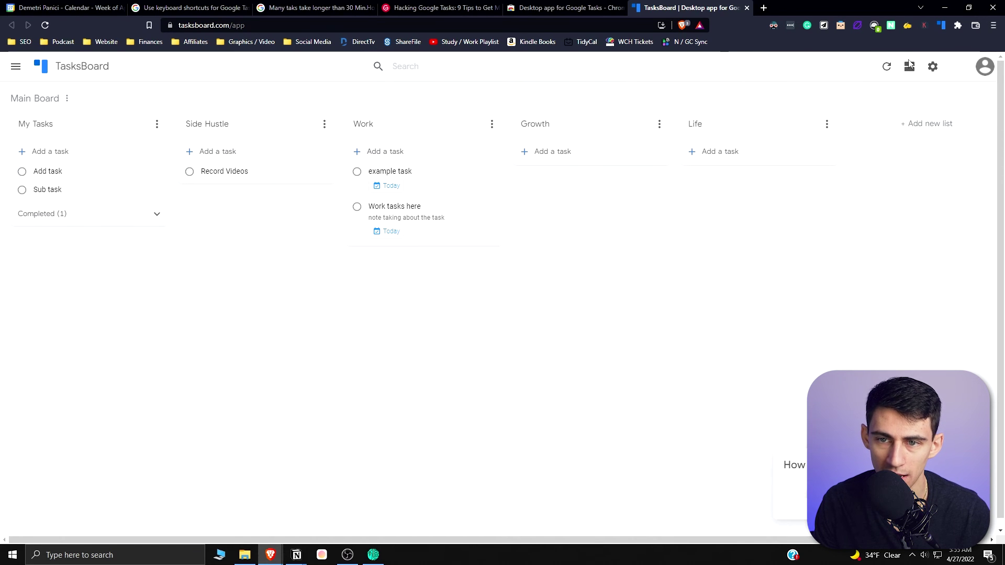
{"action": "left_click", "coordinate": [567, 9]}
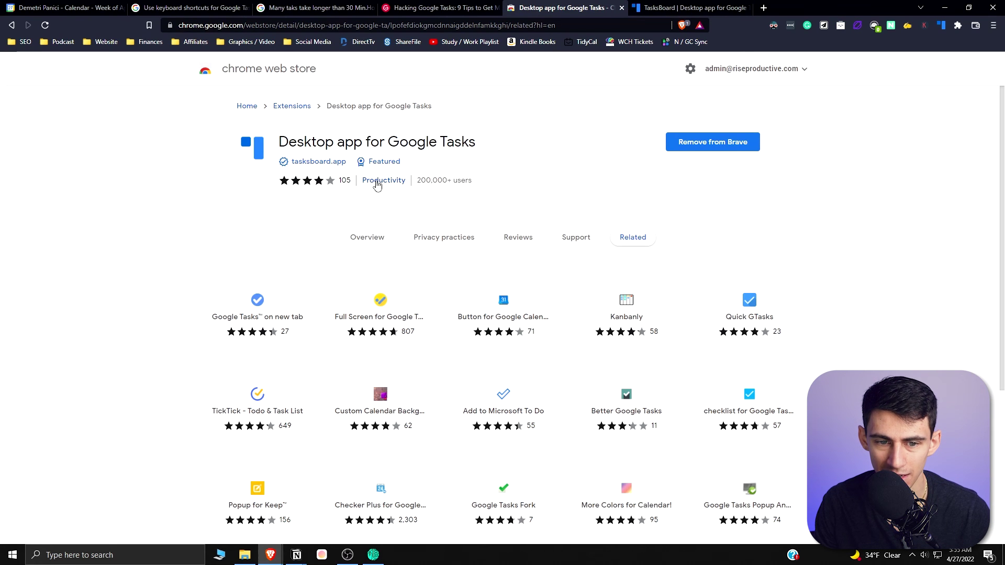
{"action": "left_click", "coordinate": [691, 8]}
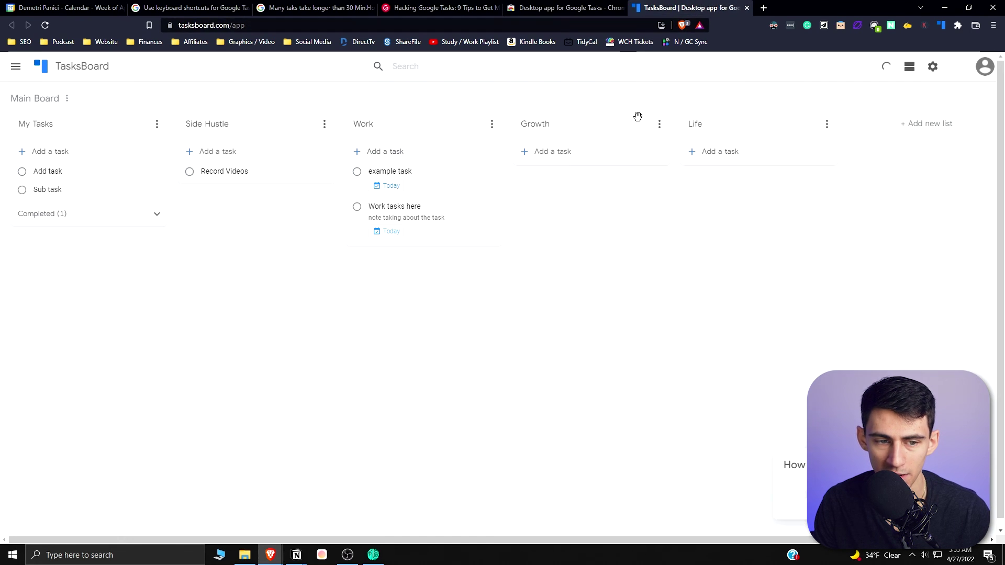